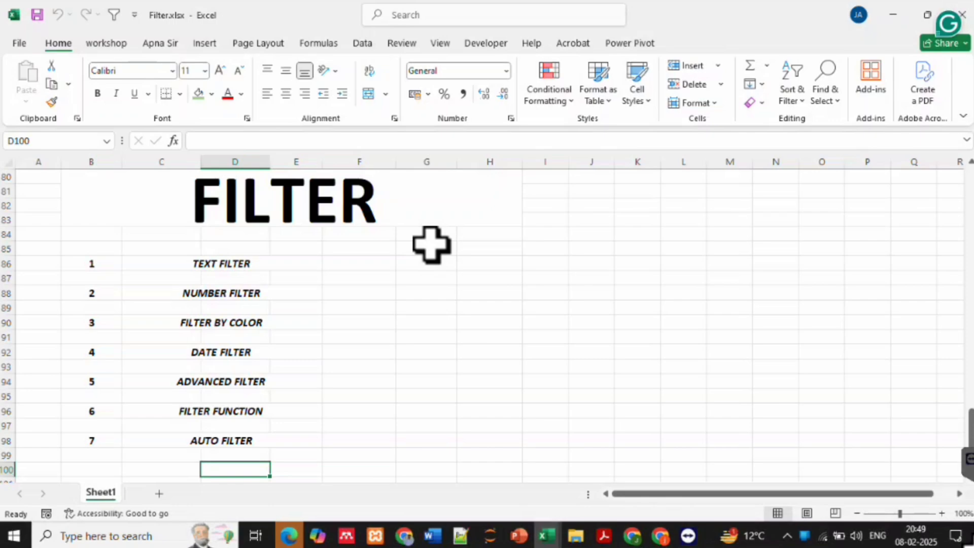
- Turn on filtering for the header row of the Library Dataset table
left_click(374, 274)
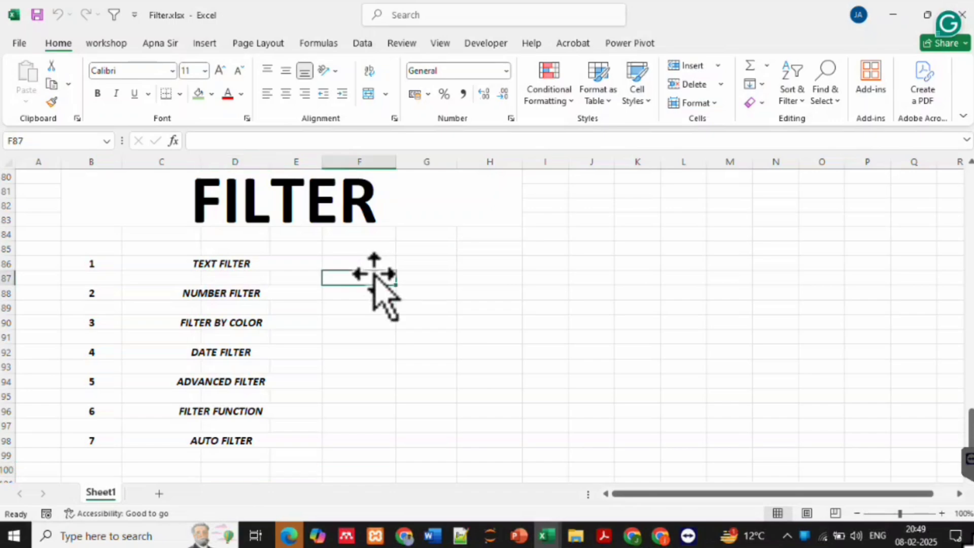
scroll(374, 274, "up", 20)
scroll(374, 274, "up", 3)
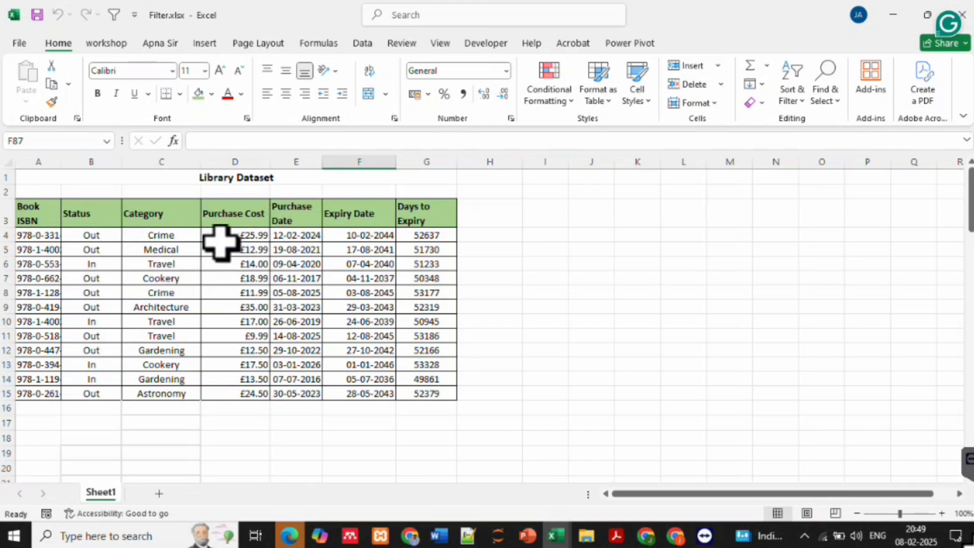
left_click(178, 213)
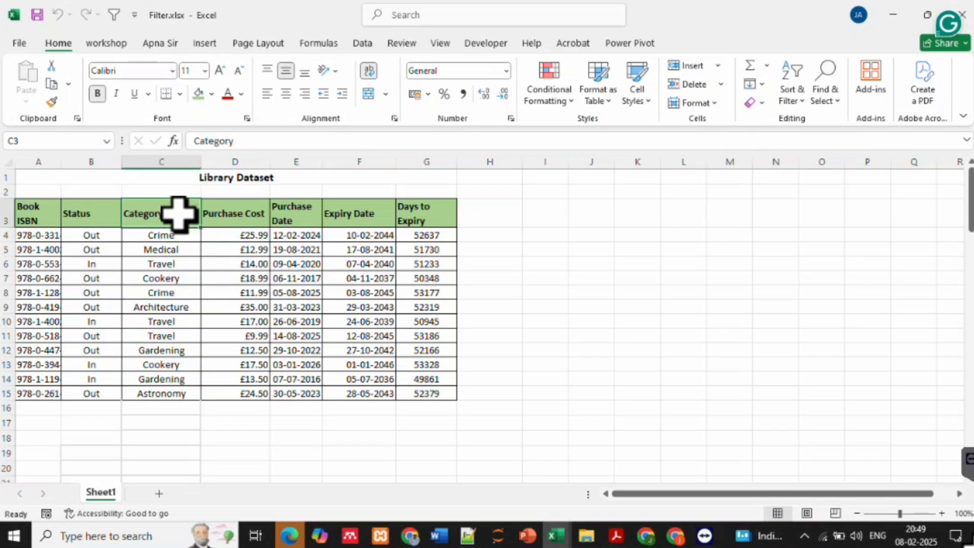
left_click(370, 43)
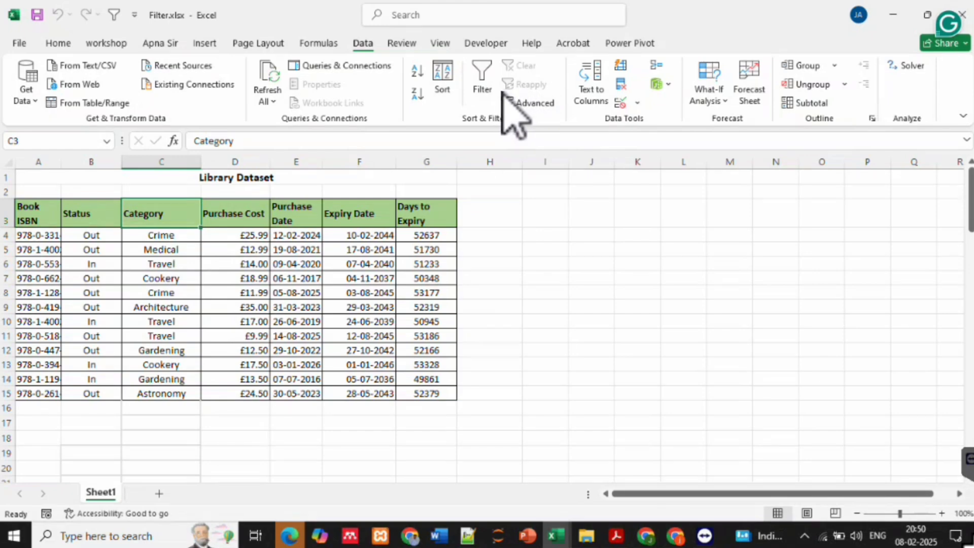
left_click(483, 71)
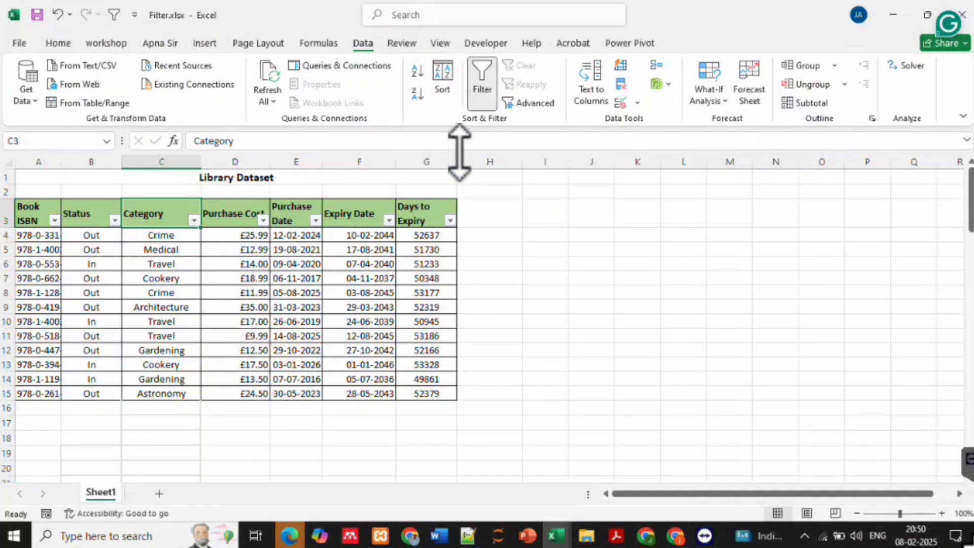
left_click(482, 81)
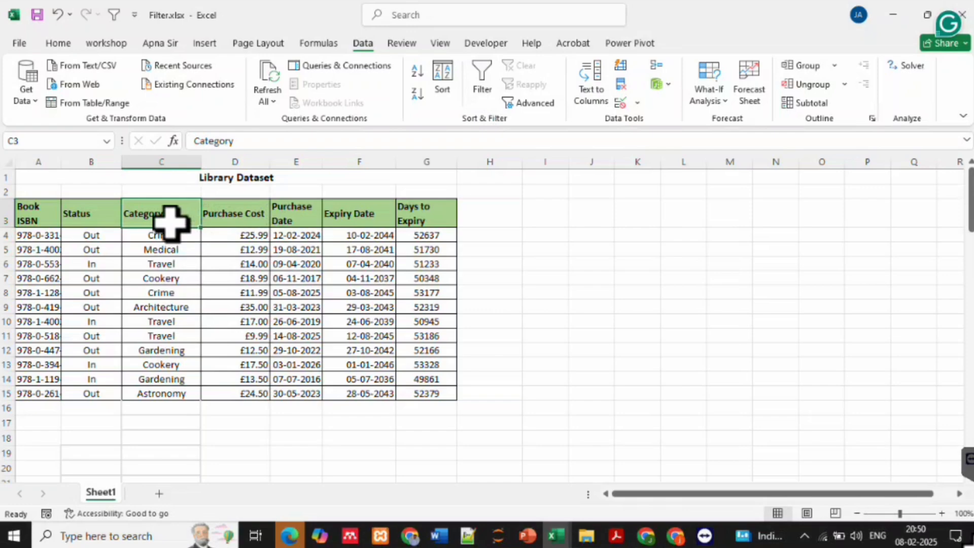
key("ctrl+shift+l")
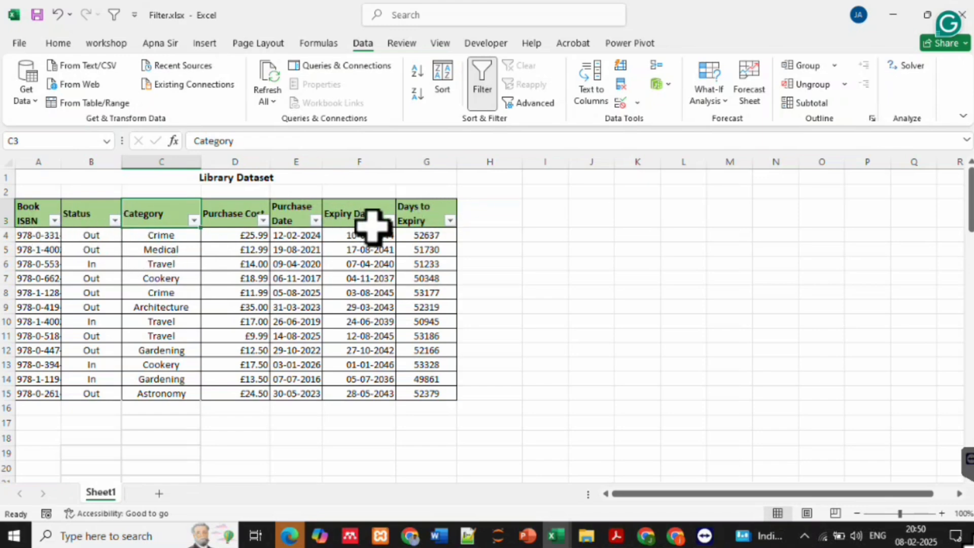
- Examine the text, number and date filter options of the Status, Days to Expiry and Expiry Date columns
left_click(104, 212)
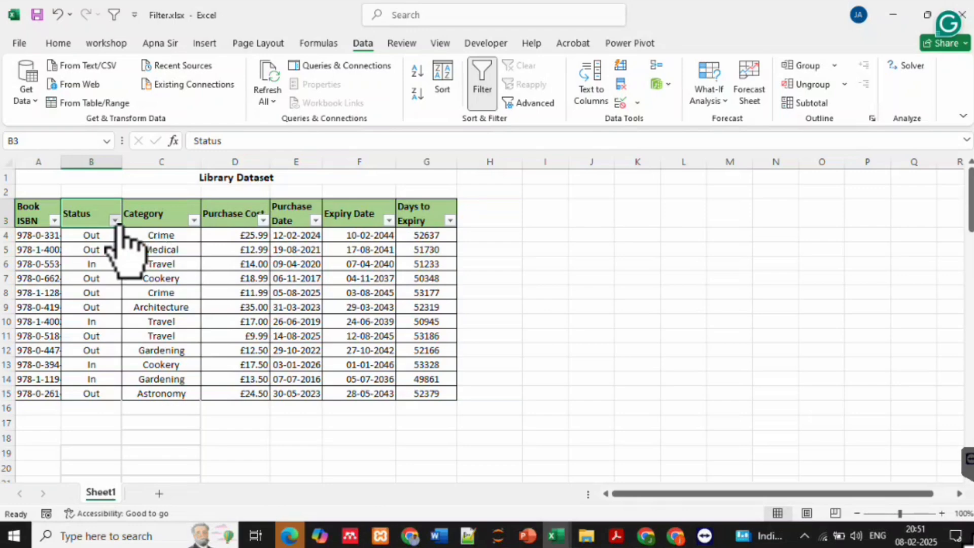
left_click(115, 221)
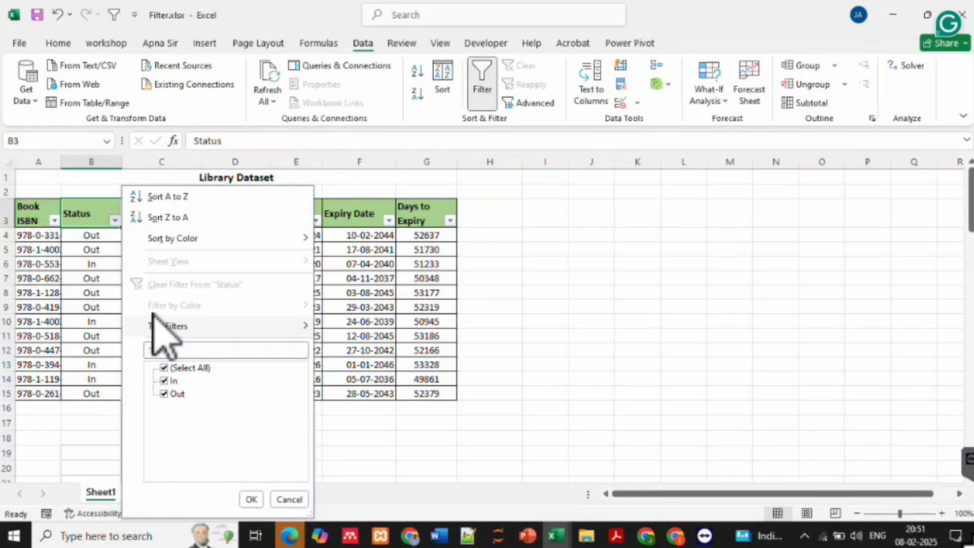
mouse_move(170, 326)
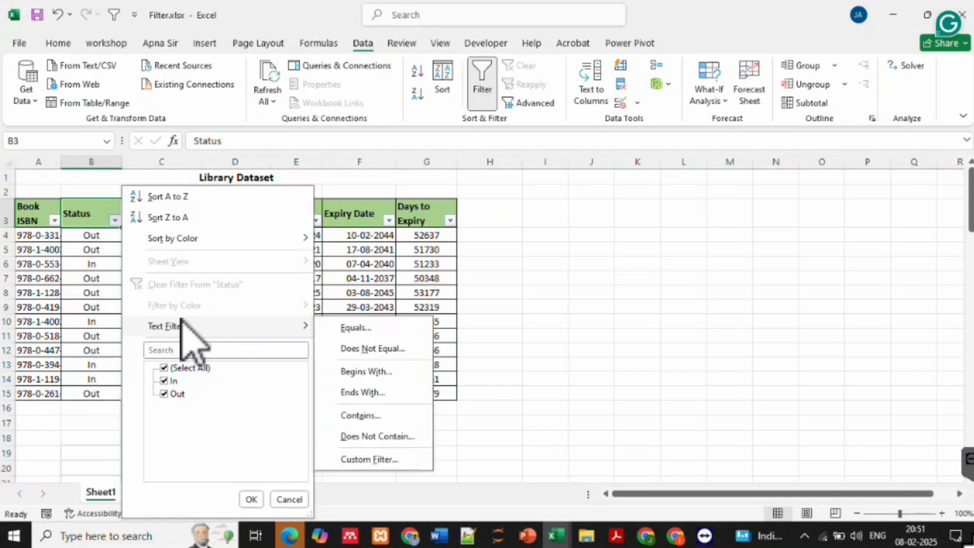
left_click(104, 301)
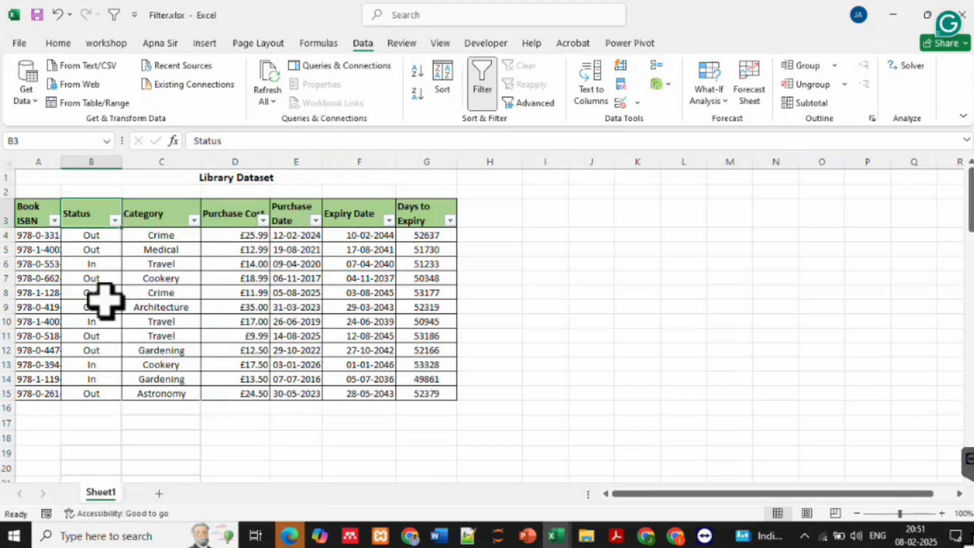
left_click(450, 221)
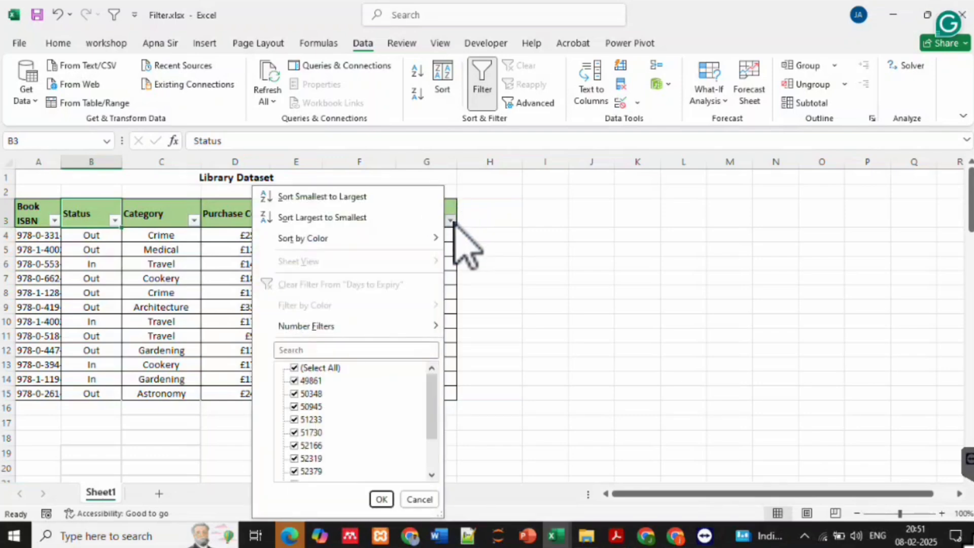
mouse_move(339, 326)
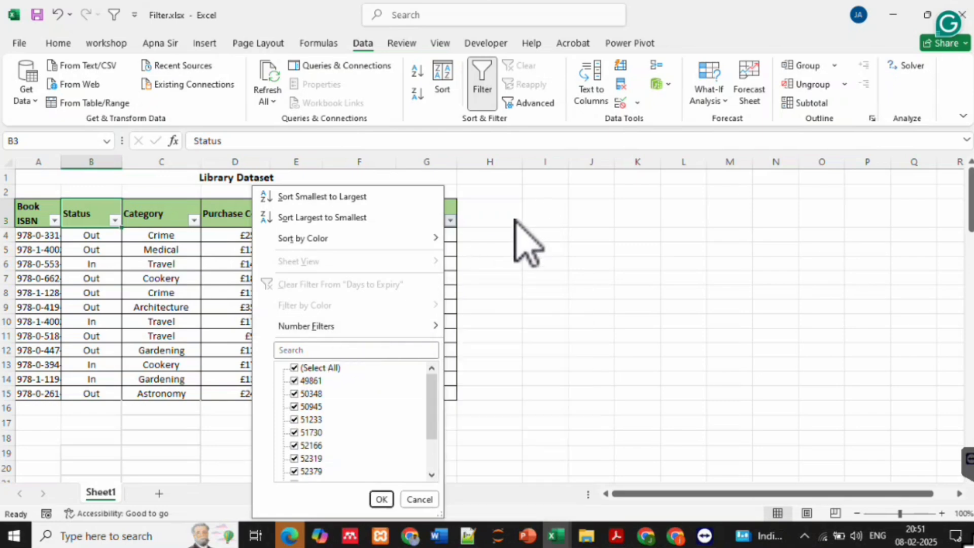
key("Escape")
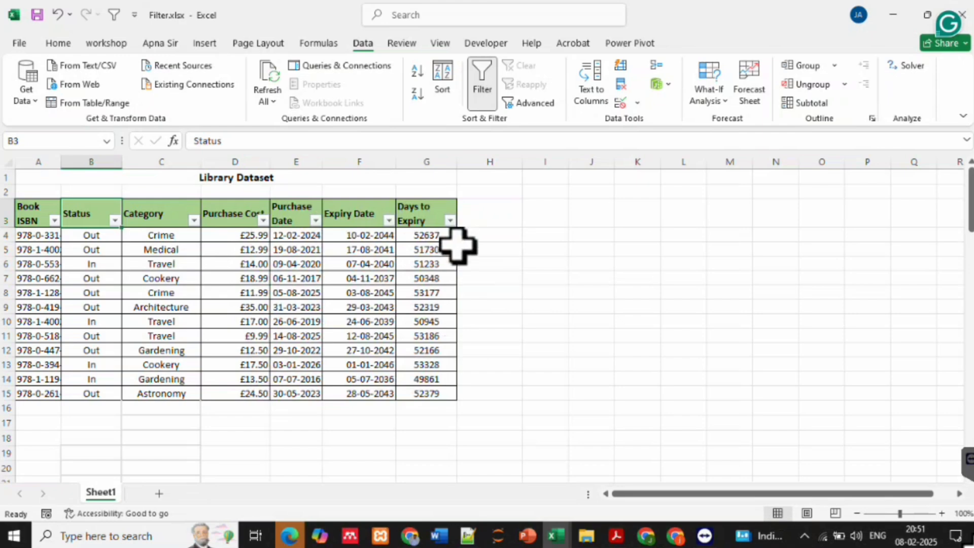
left_click(389, 220)
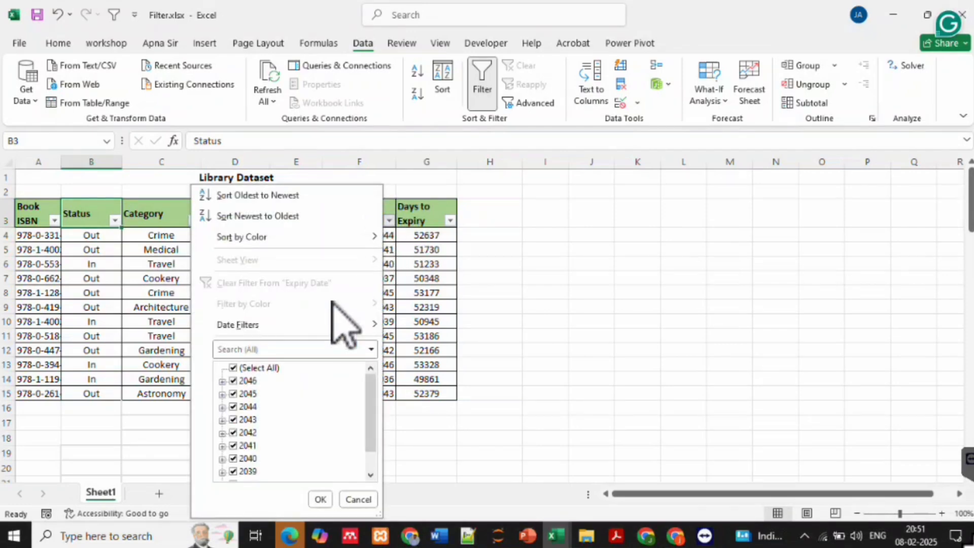
mouse_move(295, 330)
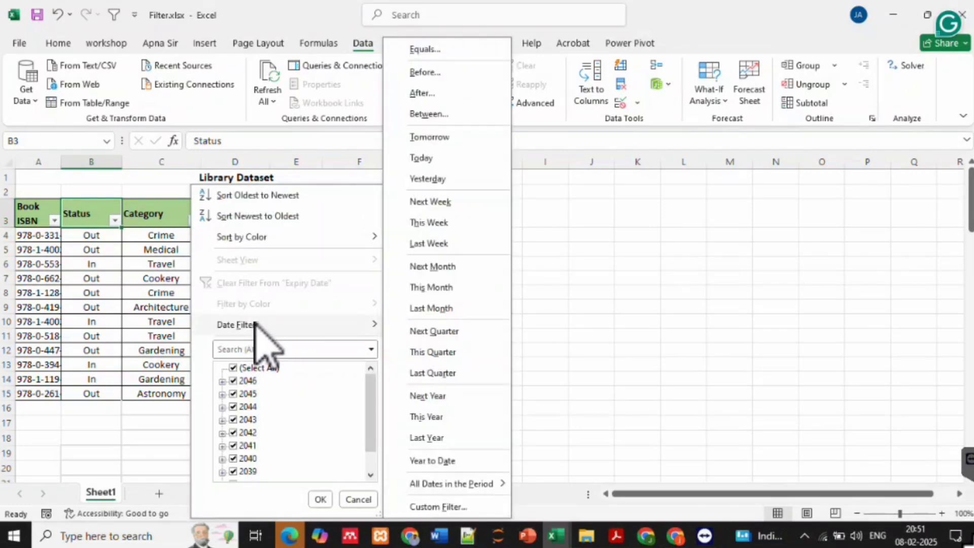
left_click(125, 331)
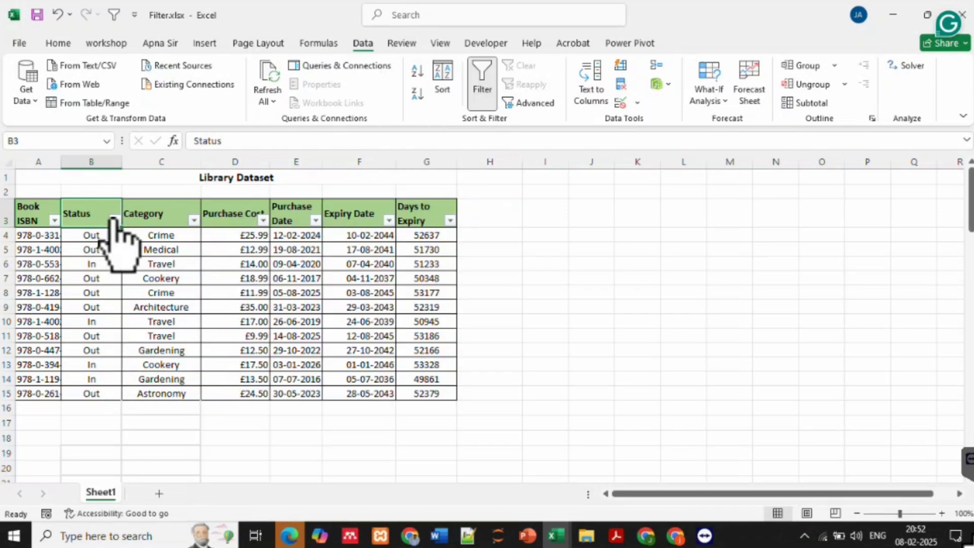
- Filter the Status column to only the Out records and clear that filter again
left_click(115, 220)
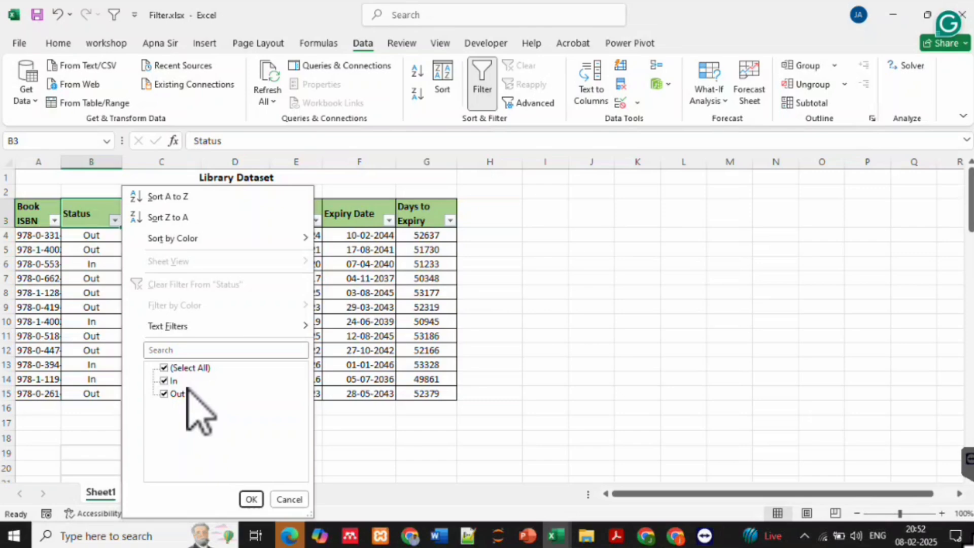
left_click(170, 368)
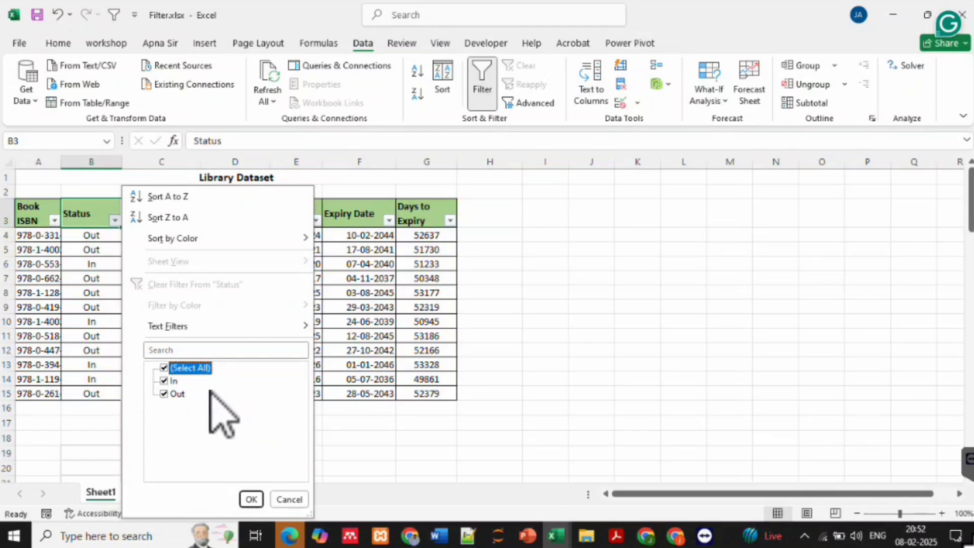
left_click(167, 394)
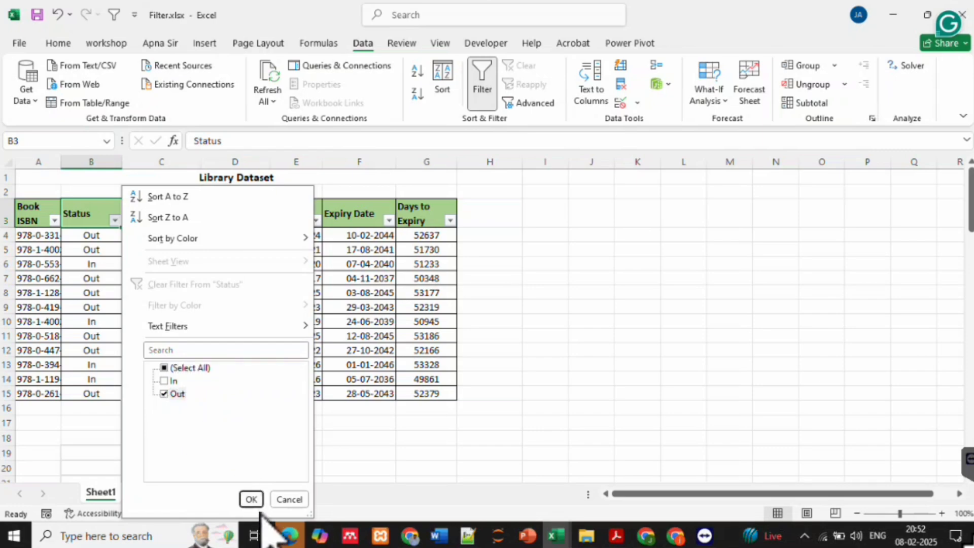
left_click(251, 499)
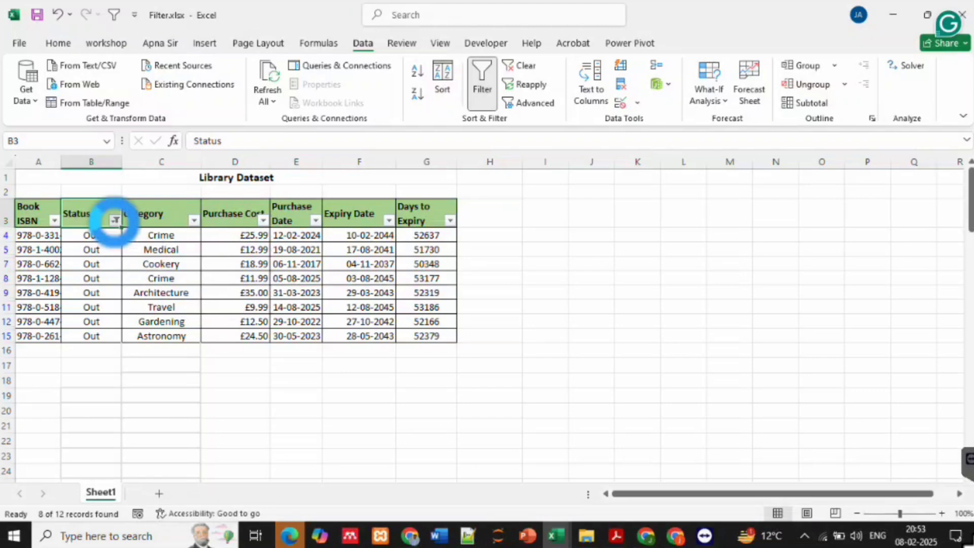
left_click(116, 220)
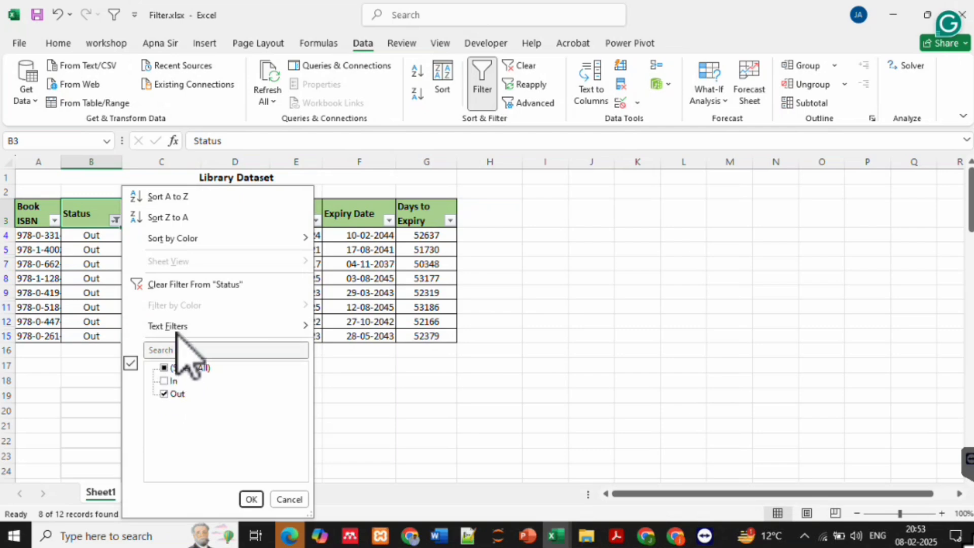
left_click(189, 286)
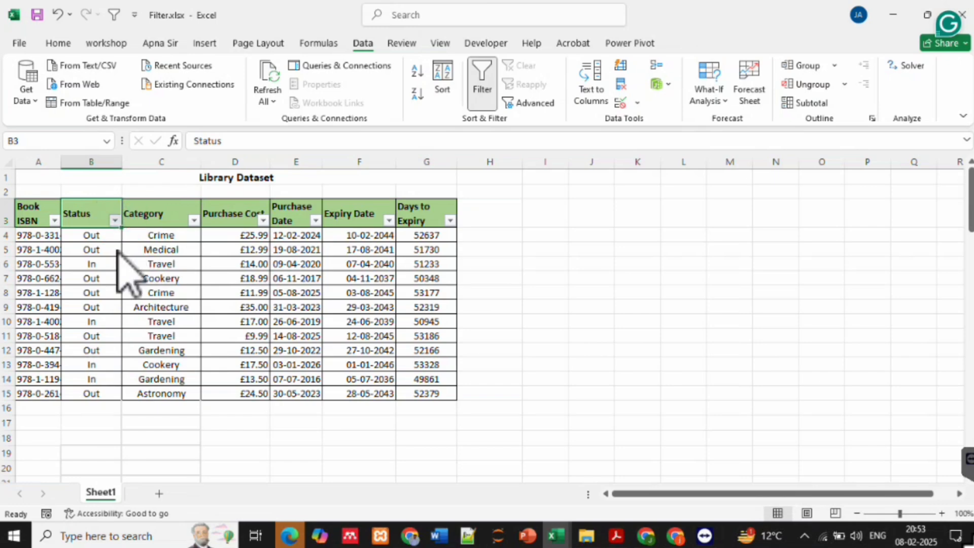
- Try a custom Status filter for values that begin with "o" and end with "o", and clear it again
left_click(115, 220)
mouse_move(295, 325)
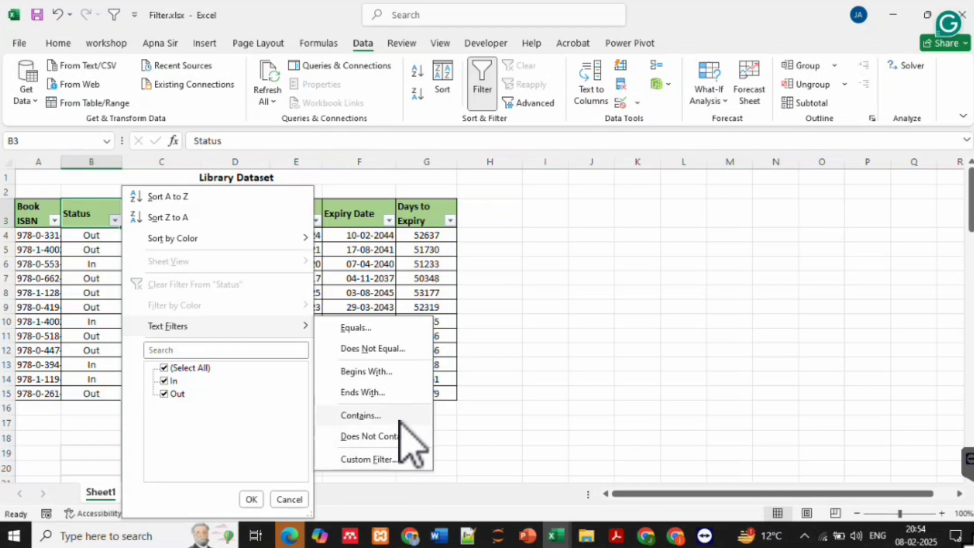
left_click(391, 374)
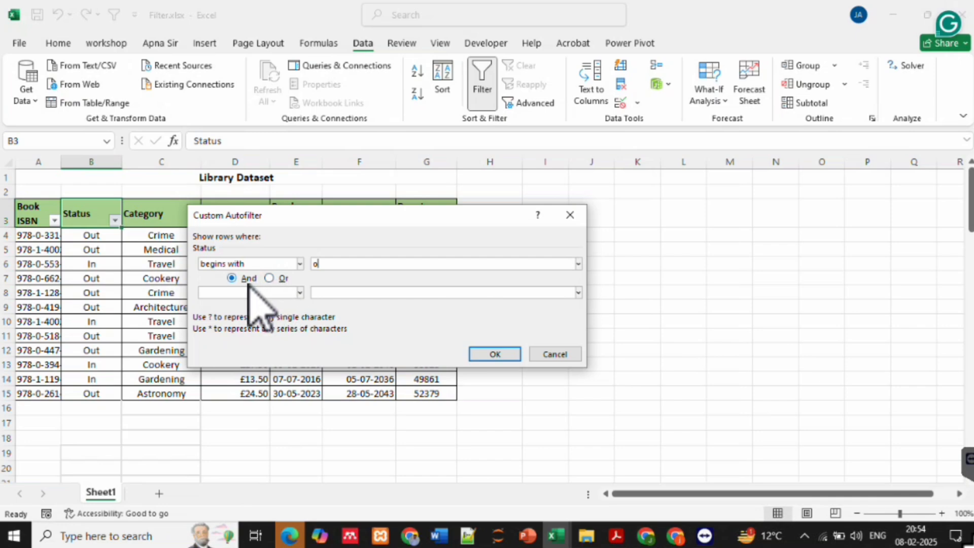
left_click(300, 293)
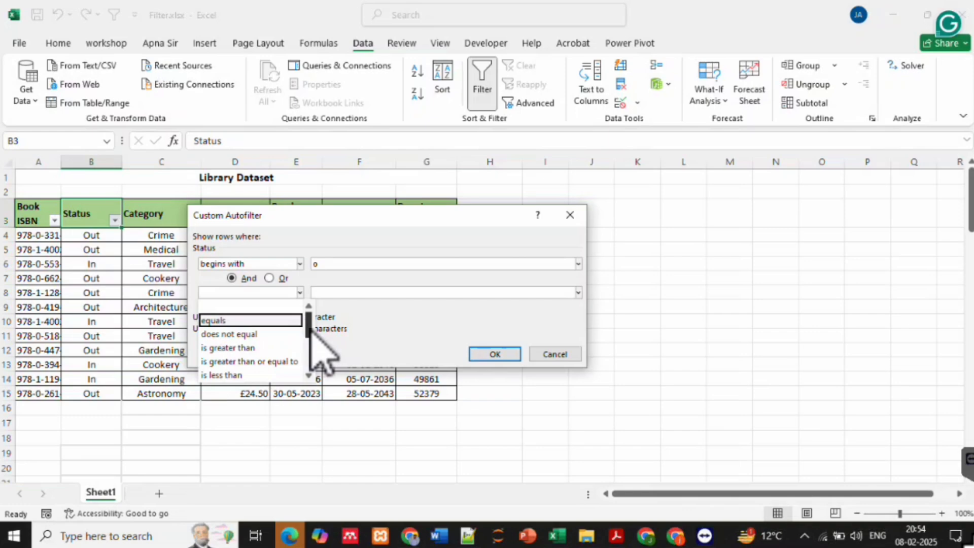
left_click_drag(310, 329, 311, 354)
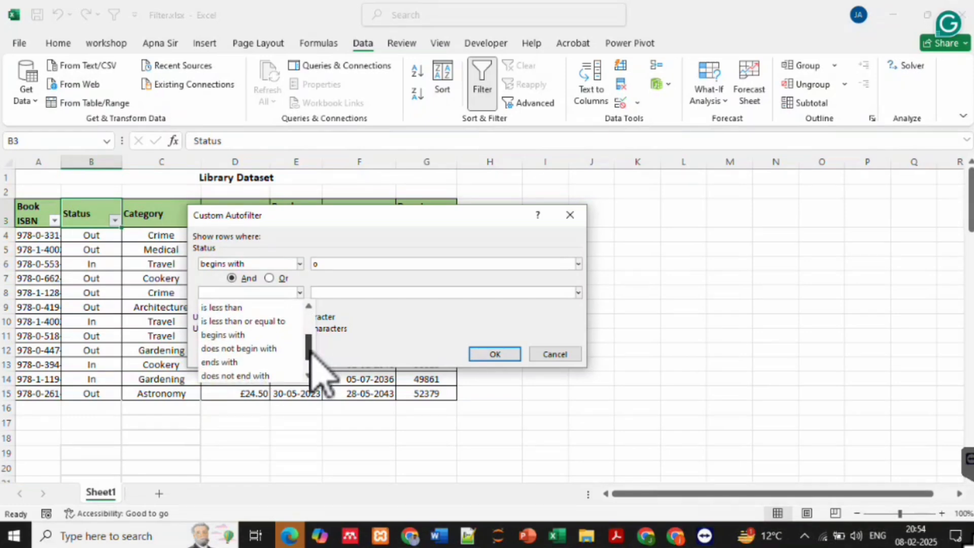
left_click(261, 361)
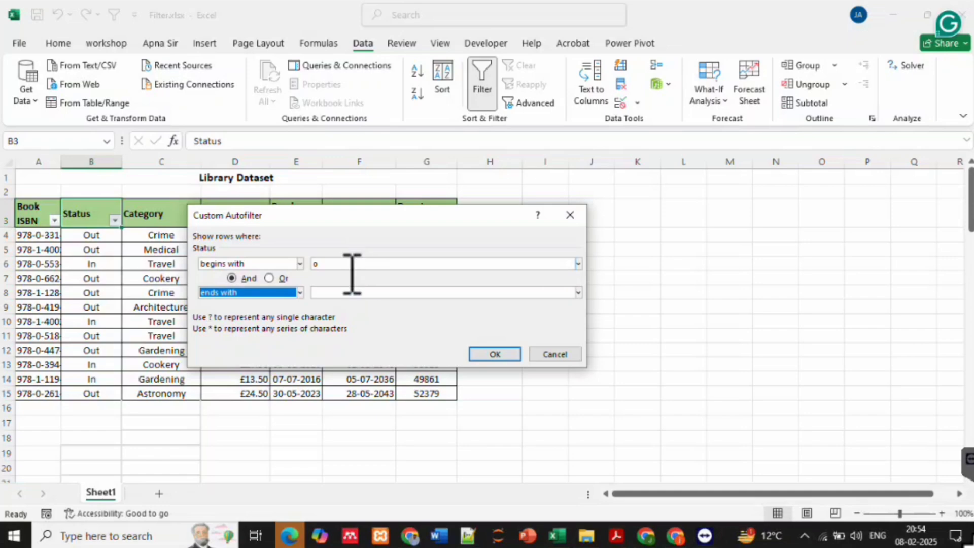
left_click(337, 296)
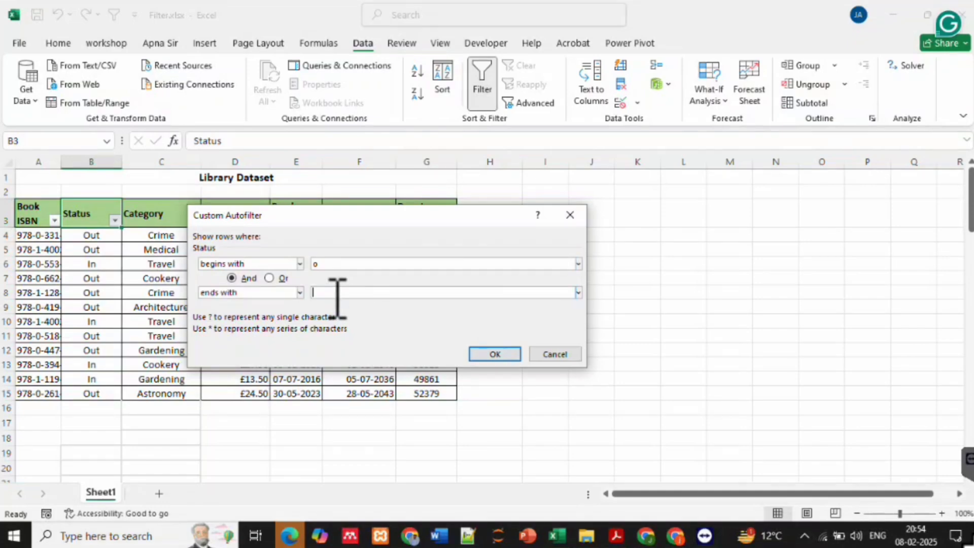
type("o")
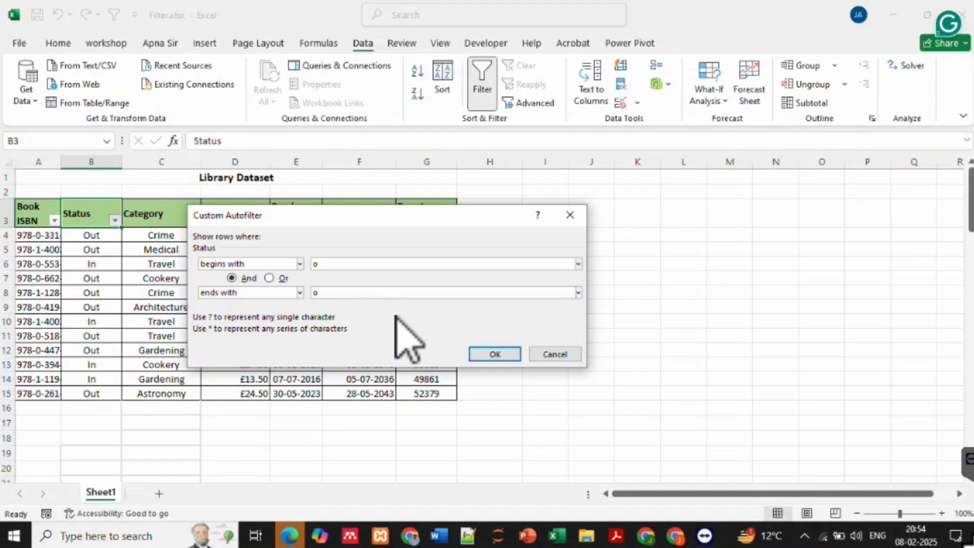
left_click(493, 354)
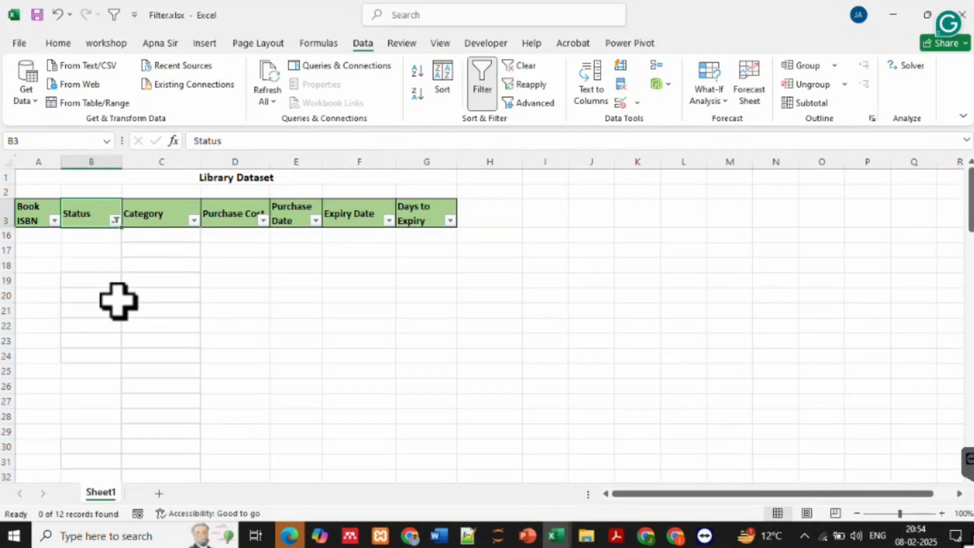
left_click(115, 220)
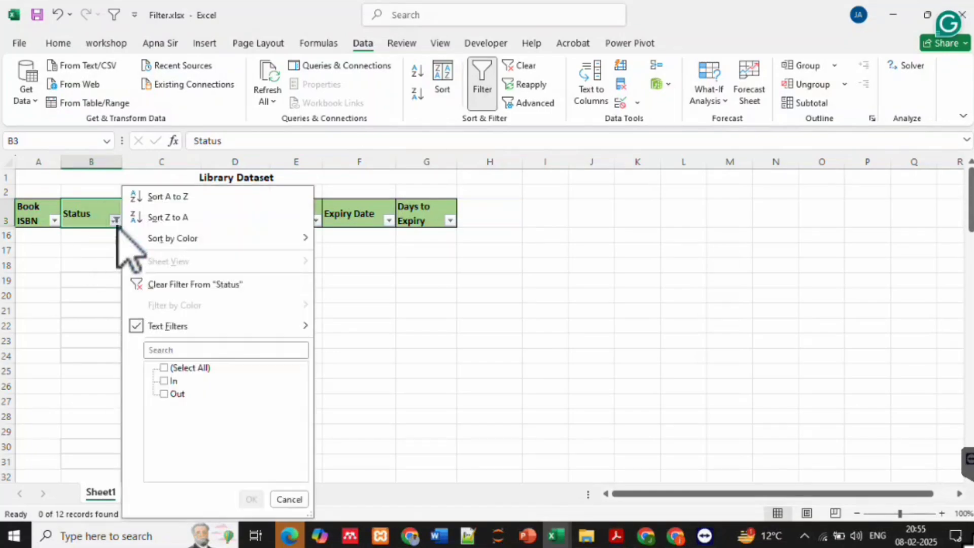
left_click(194, 285)
- Filter the Status column with a custom condition beginning with "o" and a second "ends with" condition, and clear the filter again
mouse_move(274, 326)
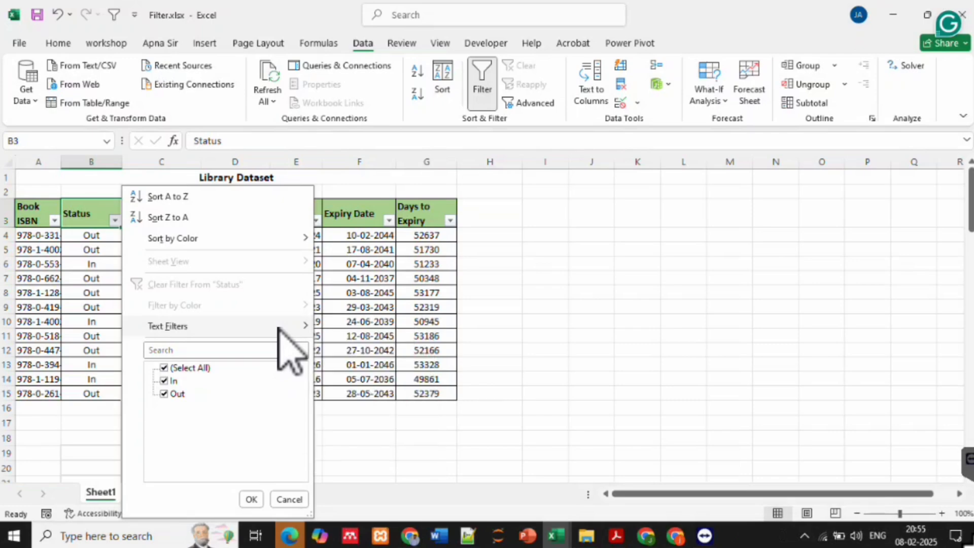
left_click(369, 374)
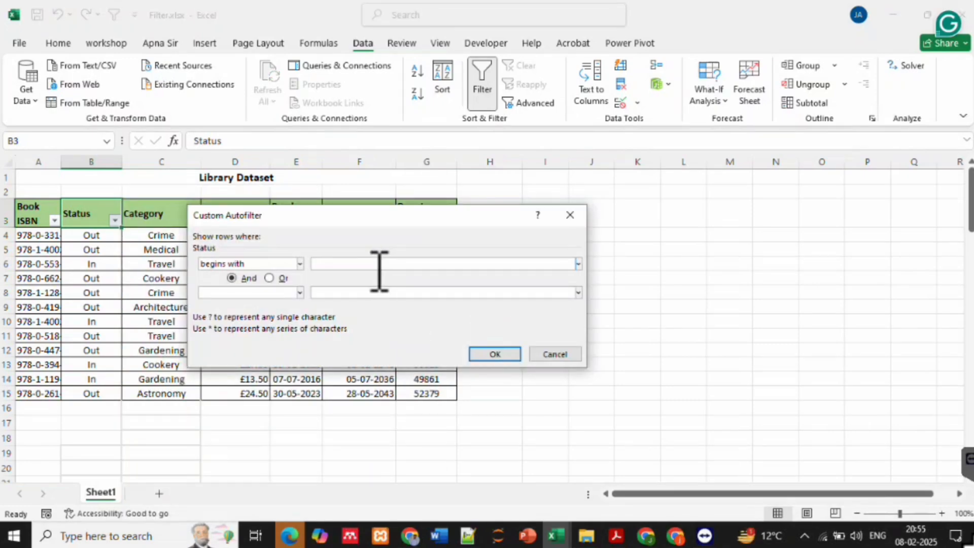
type("o")
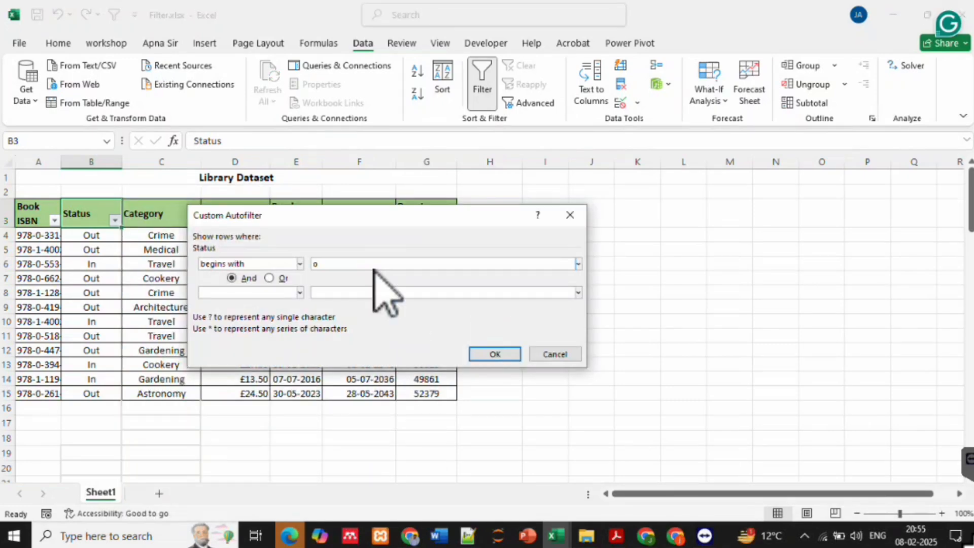
left_click(299, 293)
scroll(264, 367, "down", 3)
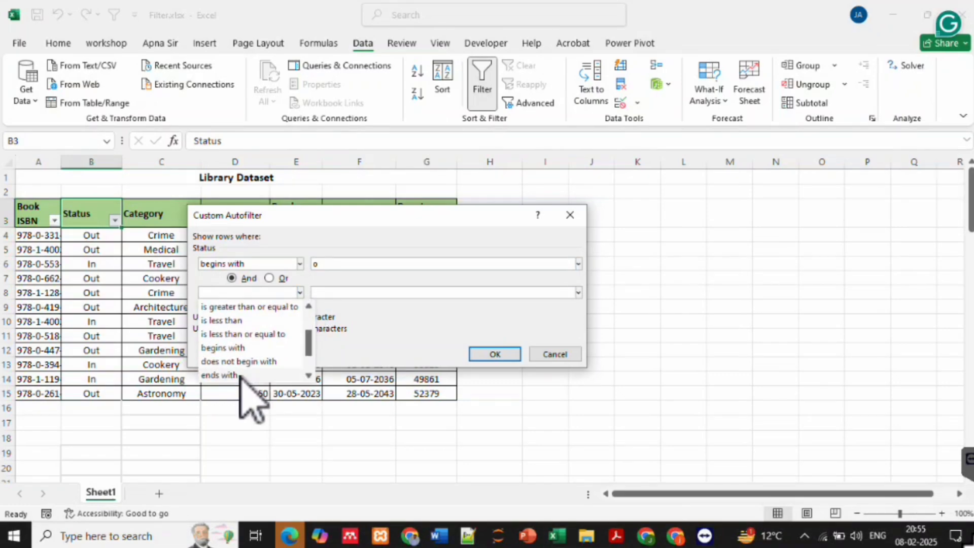
left_click(241, 375)
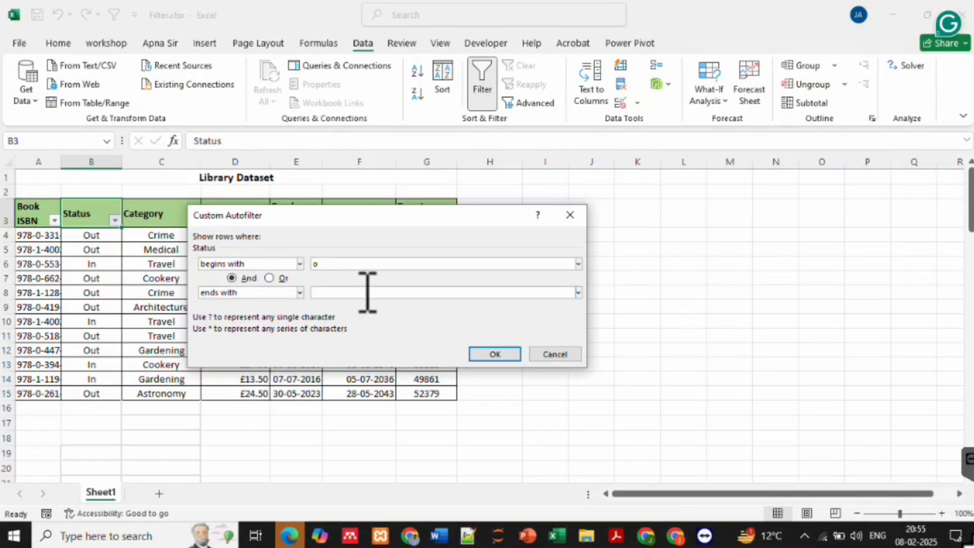
left_click(497, 354)
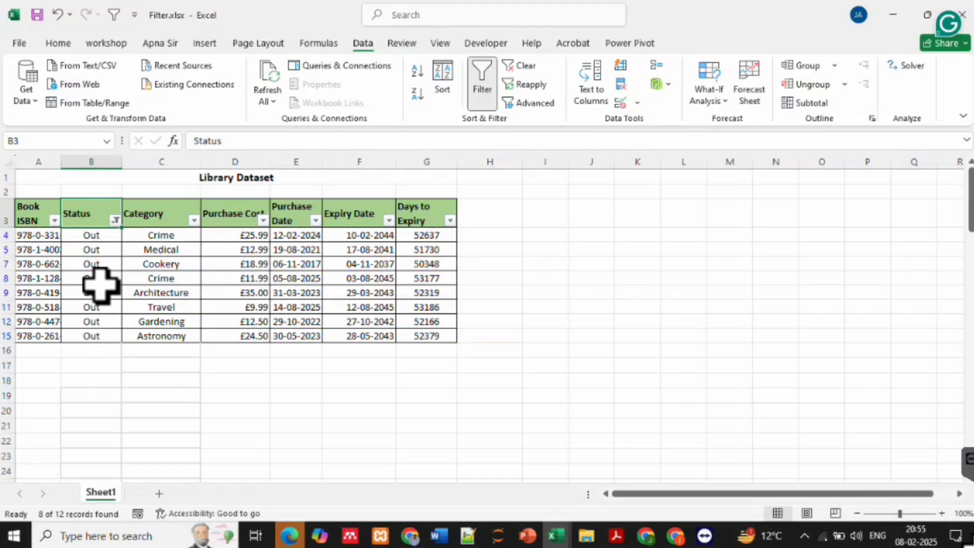
left_click(116, 219)
left_click(193, 280)
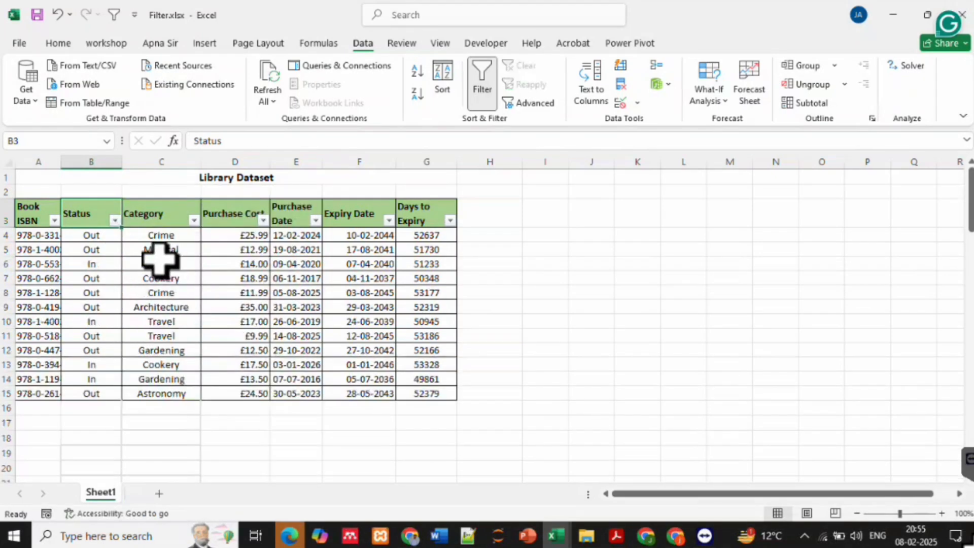
- Open the custom text filter of the Status column and close it without entering any criteria
left_click(115, 221)
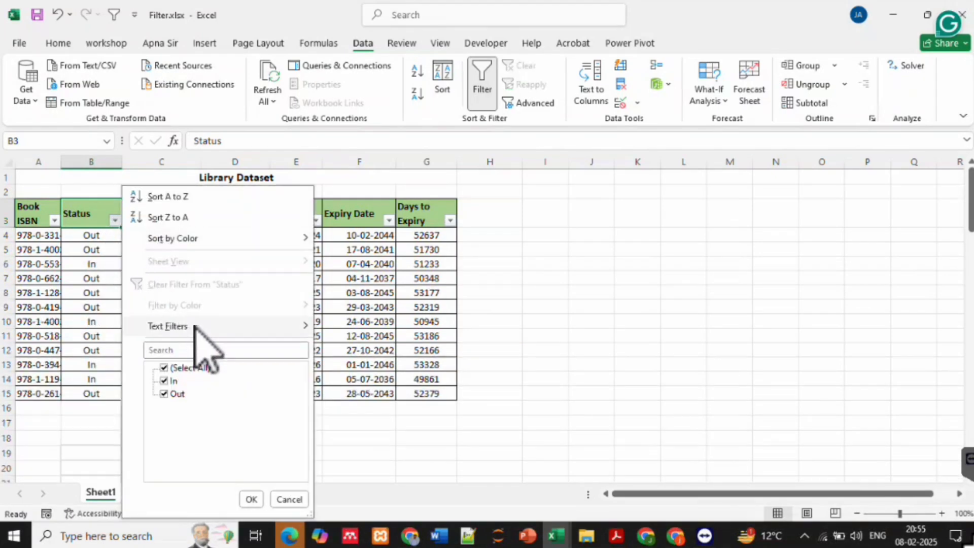
mouse_move(195, 327)
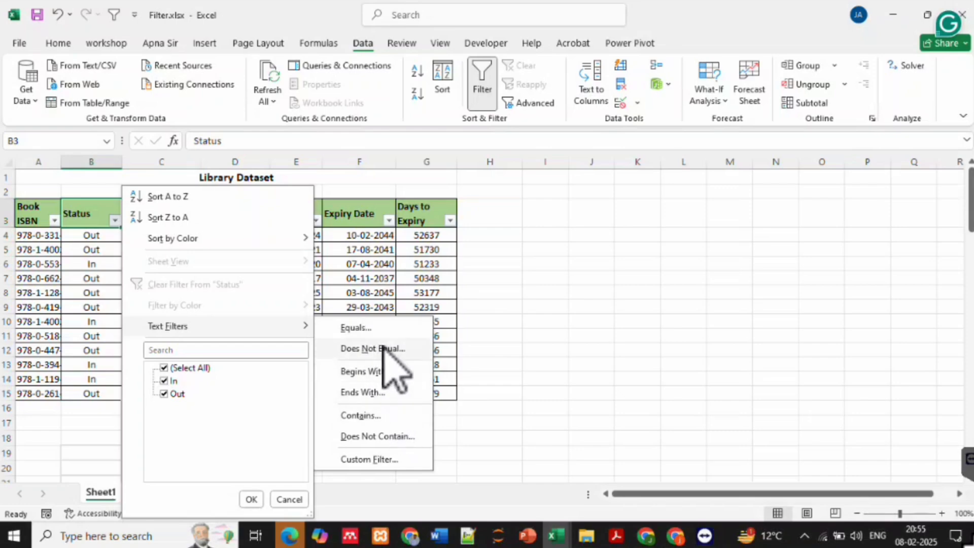
left_click(369, 459)
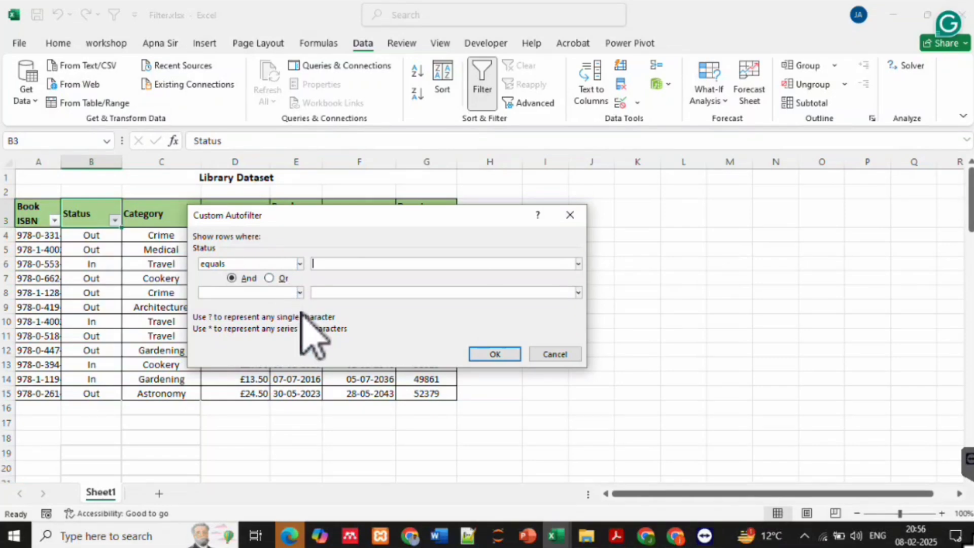
left_click(492, 354)
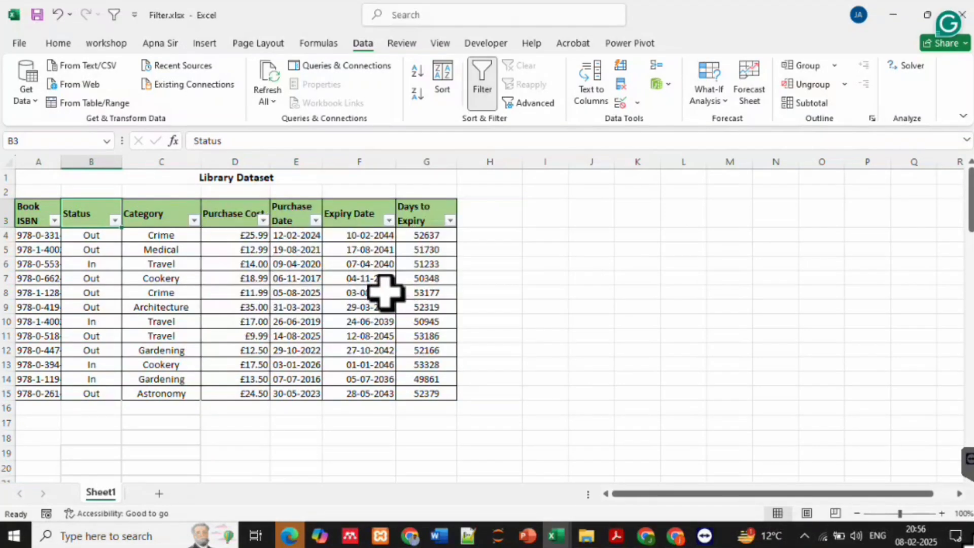
- Filter the Days to Expiry column to above-average values and clear that filter again
left_click(450, 220)
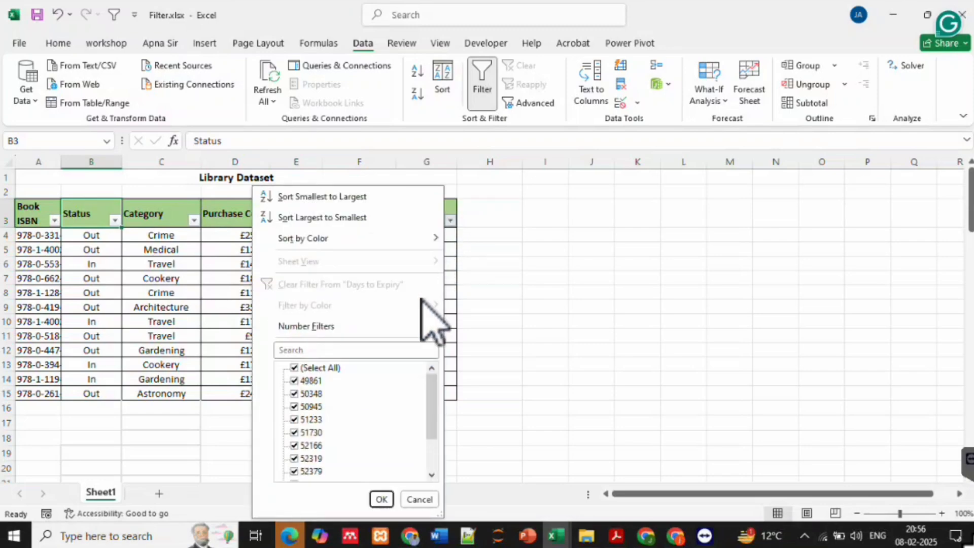
mouse_move(401, 326)
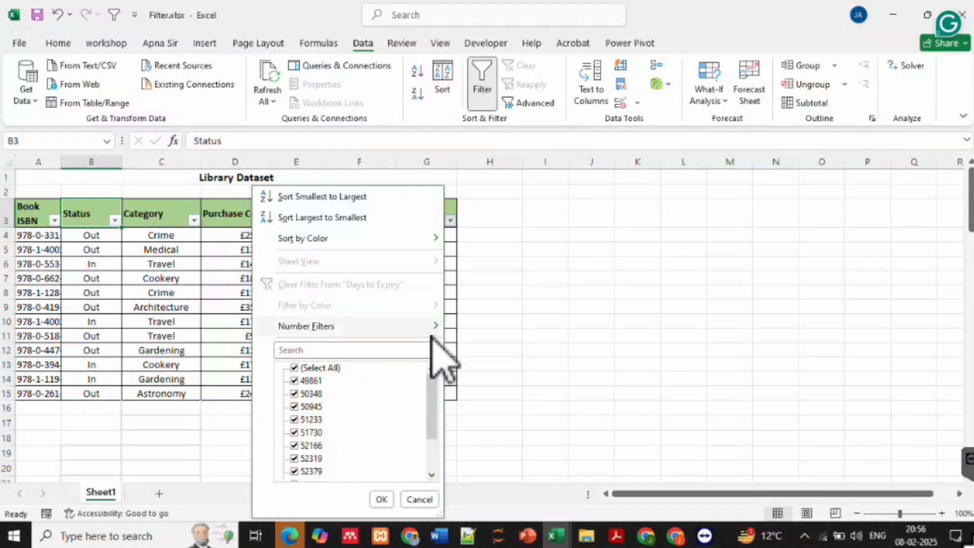
mouse_move(432, 336)
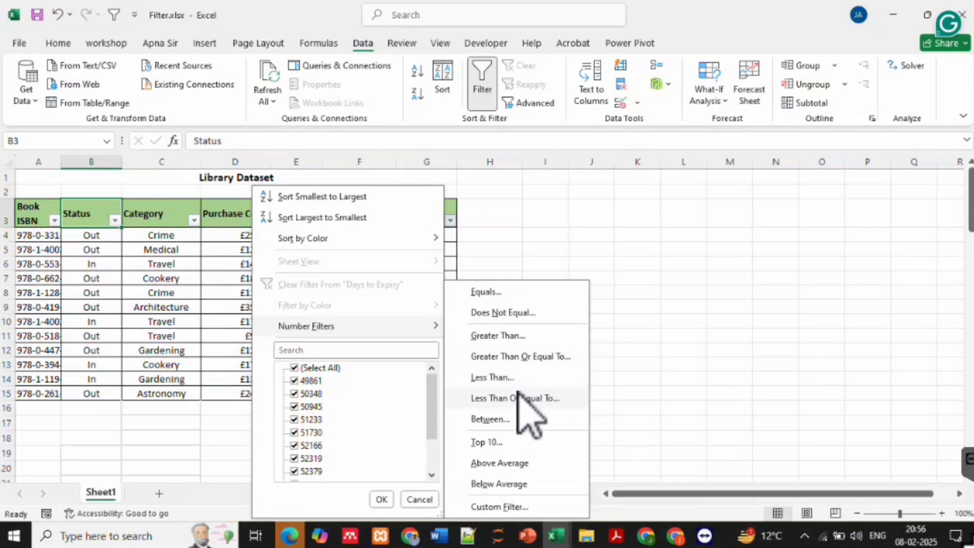
left_click(514, 462)
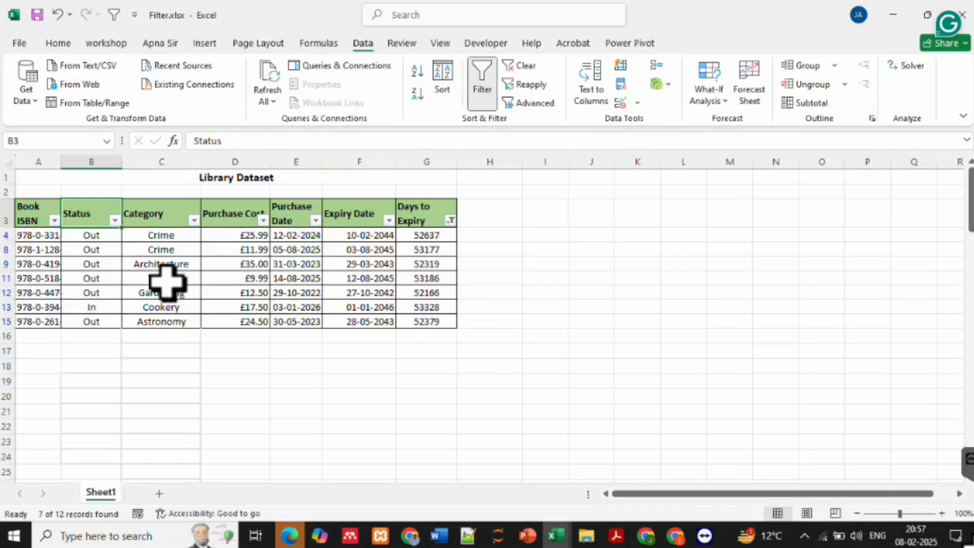
left_click(450, 221)
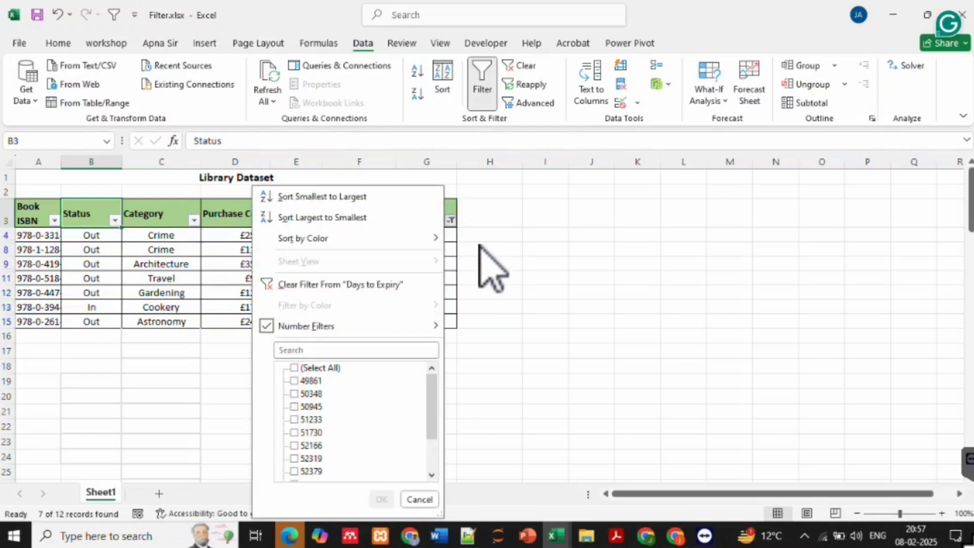
left_click(388, 282)
- Filter the Days to Expiry column with a number filter for values equal to 52637, and clear it again
left_click(450, 220)
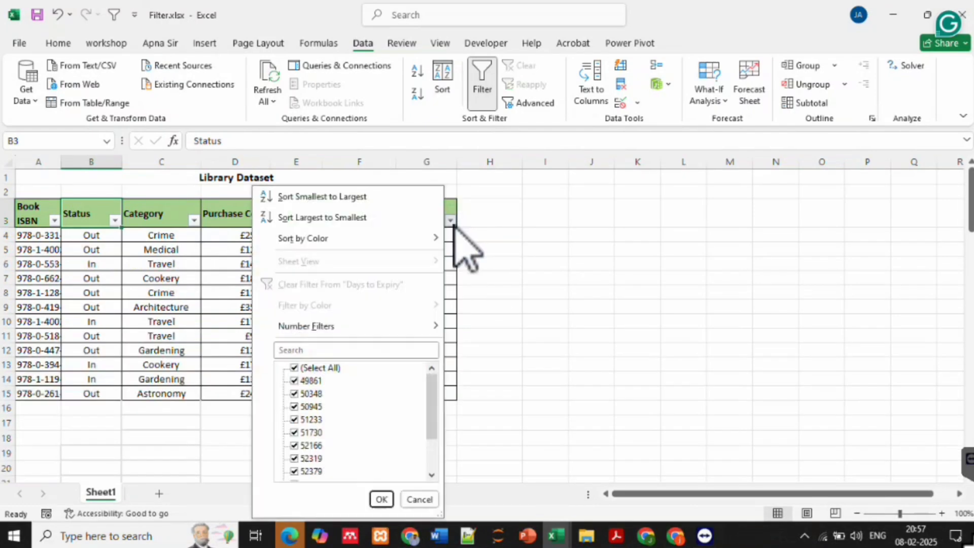
mouse_move(388, 327)
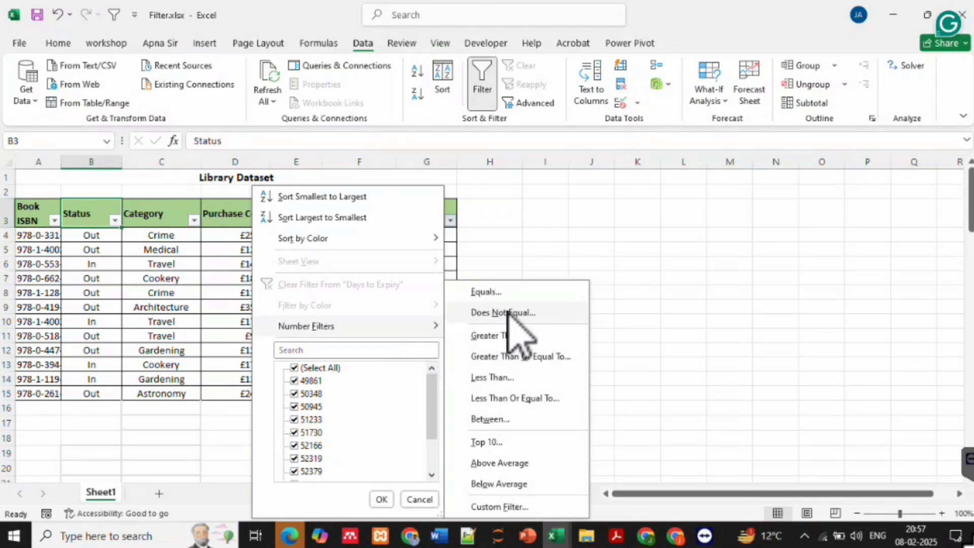
left_click(502, 294)
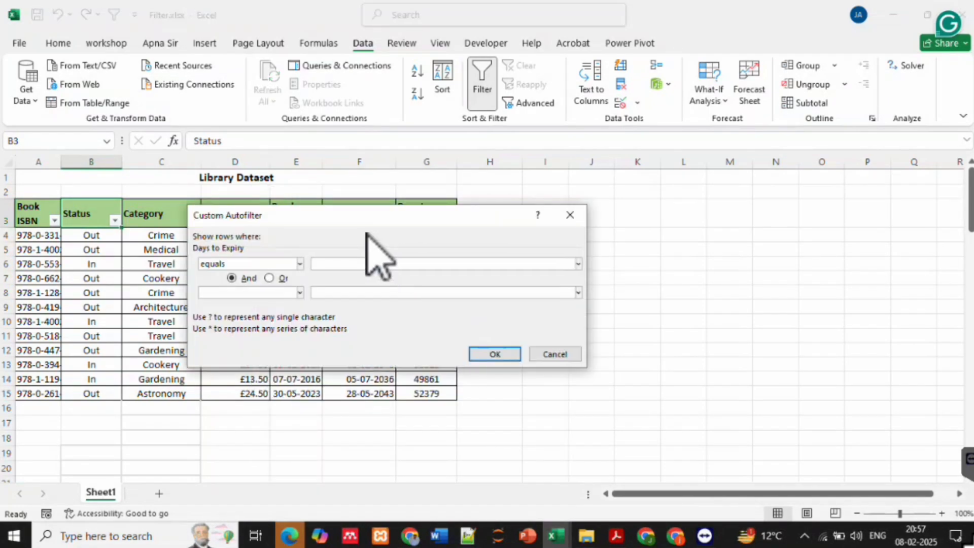
left_click_drag(409, 210, 640, 250)
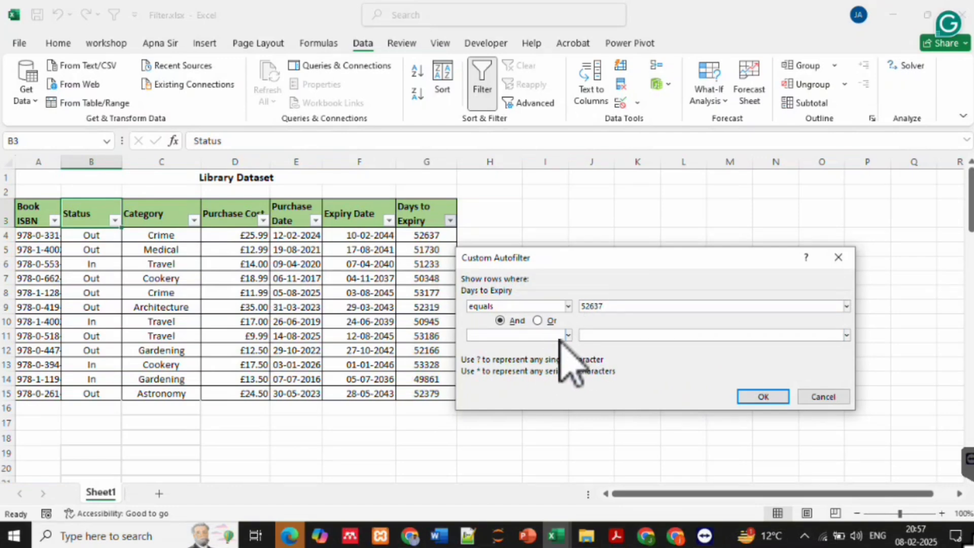
left_click(762, 397)
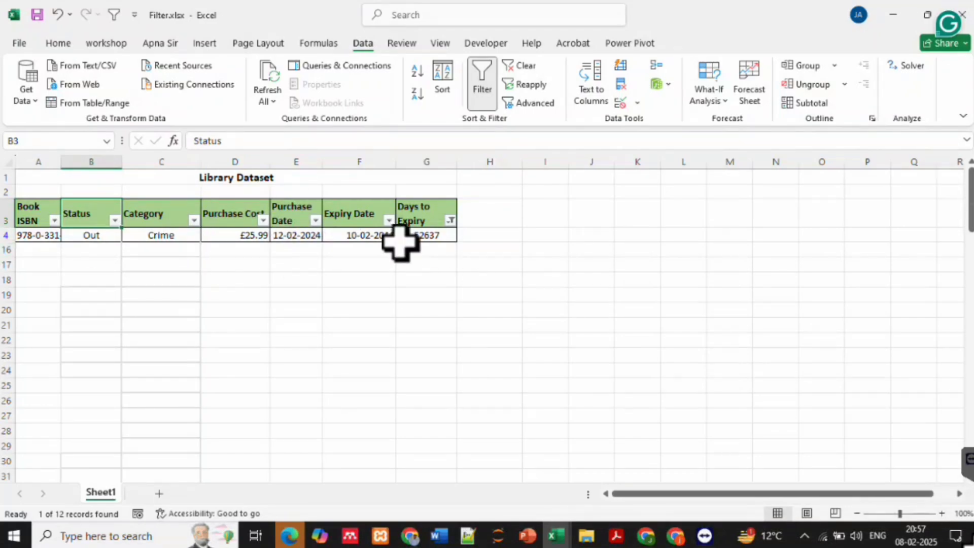
left_click(450, 220)
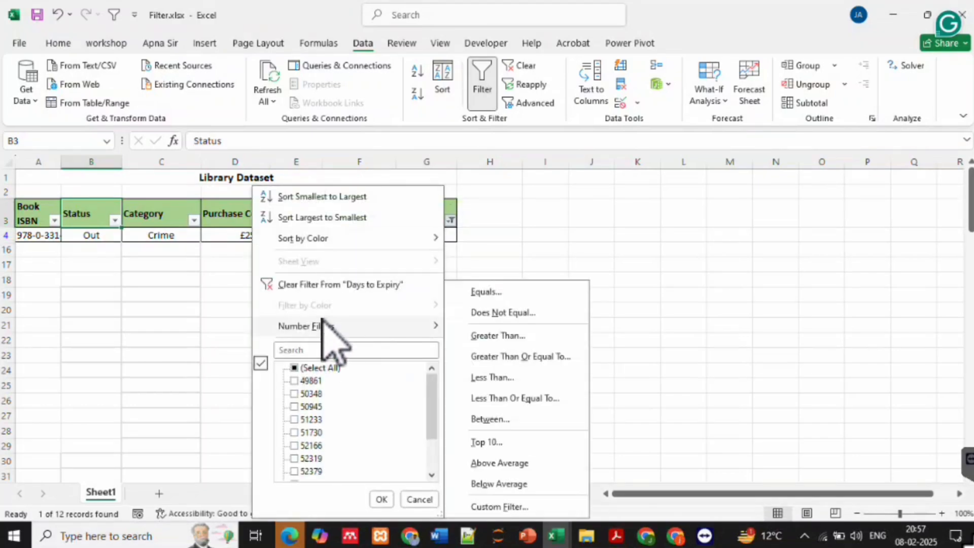
left_click(321, 284)
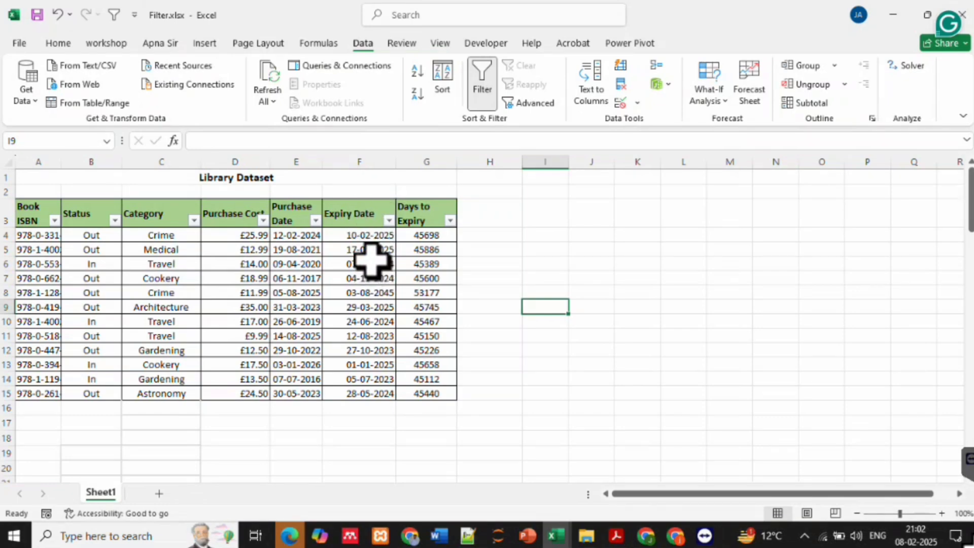
- Filter the Expiry Date column to dates in this month and clear that filter again
left_click(389, 220)
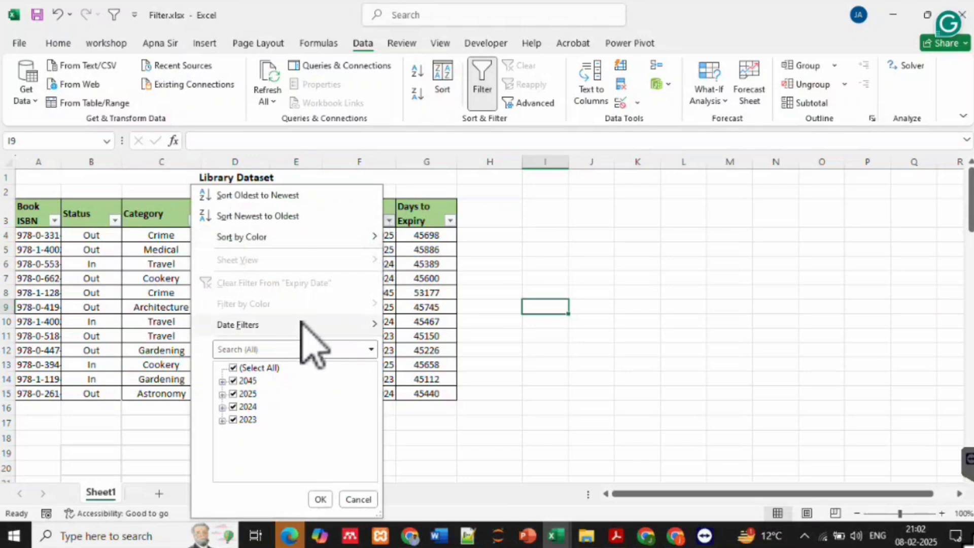
mouse_move(285, 327)
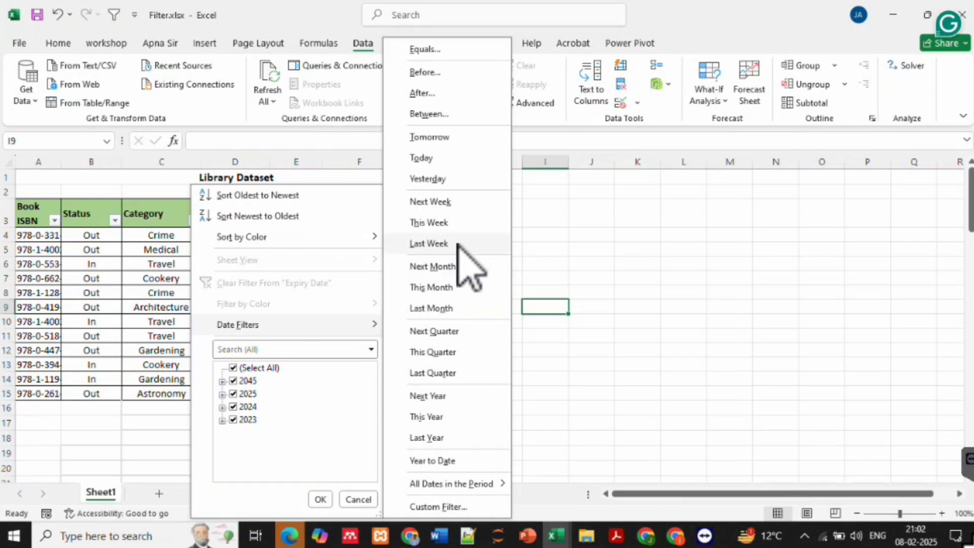
left_click(440, 287)
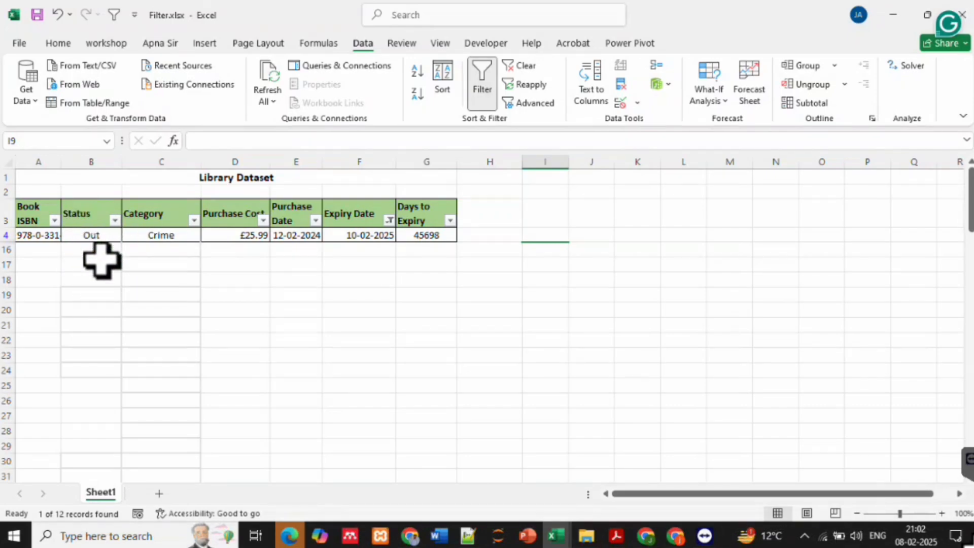
left_click(388, 220)
left_click(351, 284)
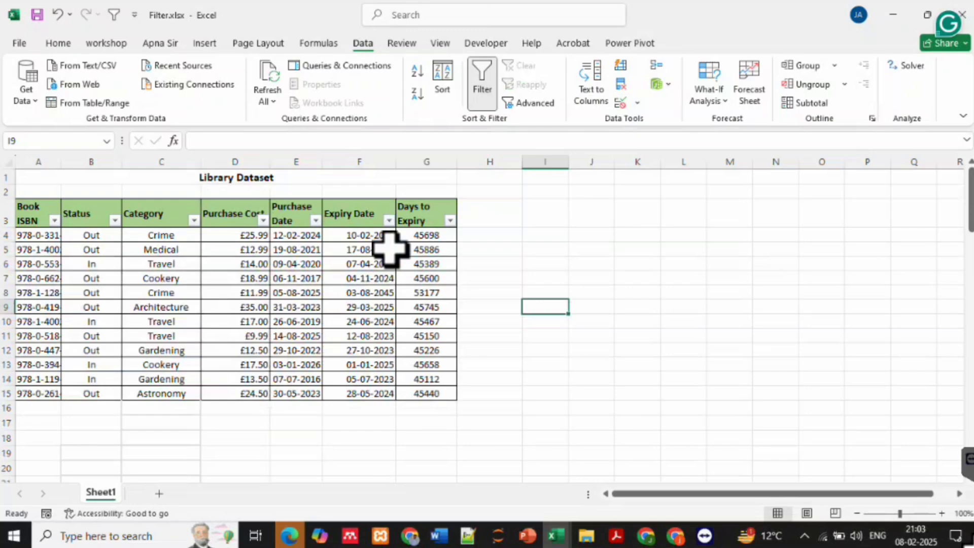
- Filter the Expiry Date column to dates in last month and clear that filter again
left_click(388, 221)
mouse_move(350, 325)
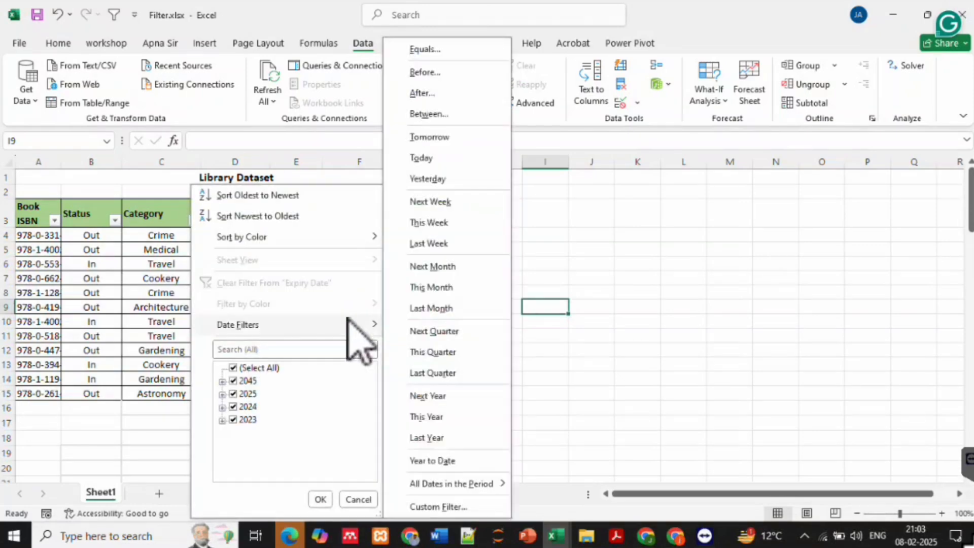
left_click(430, 309)
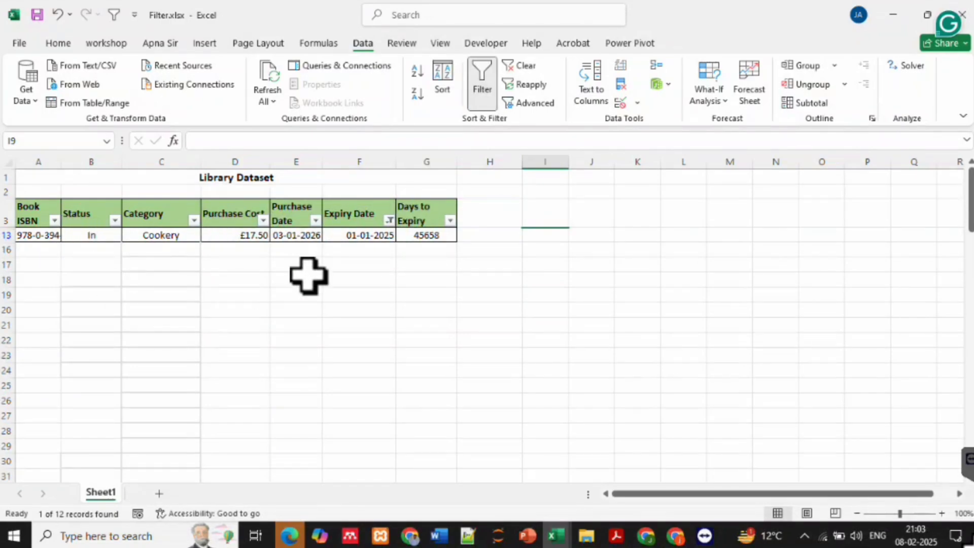
left_click(390, 221)
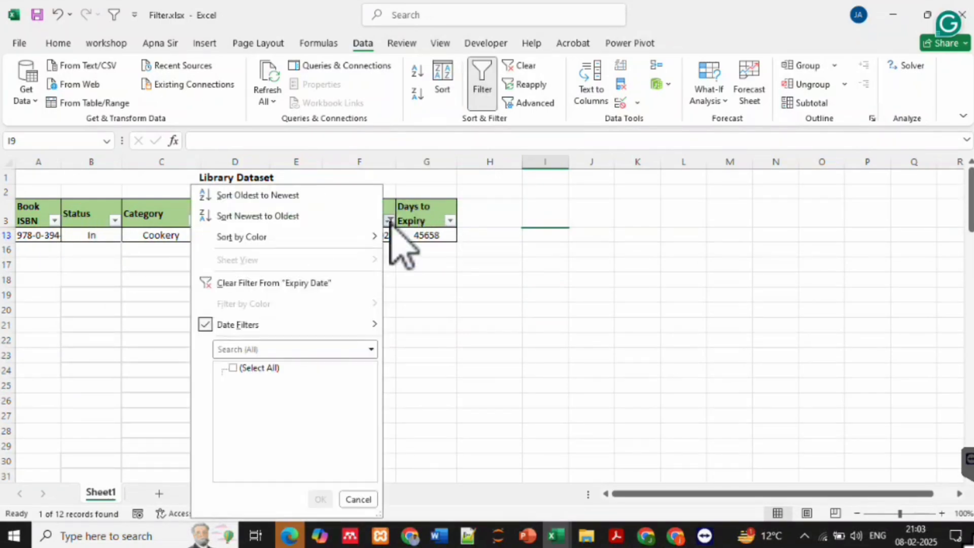
left_click(335, 283)
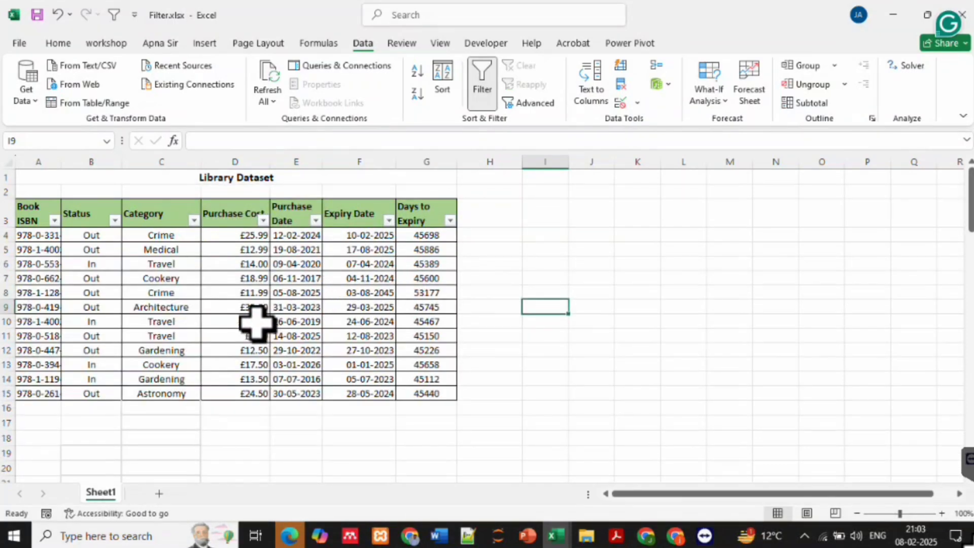
left_click(116, 220)
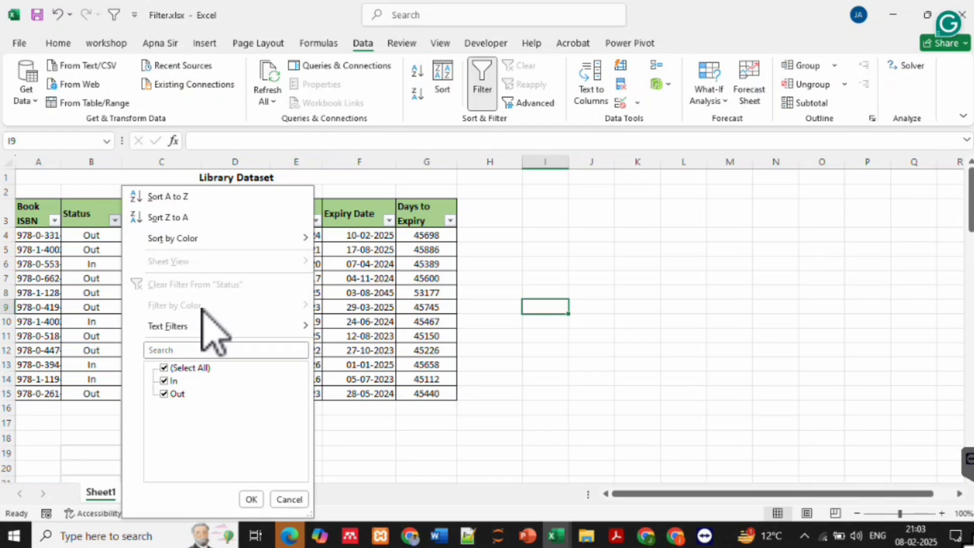
left_click(345, 290)
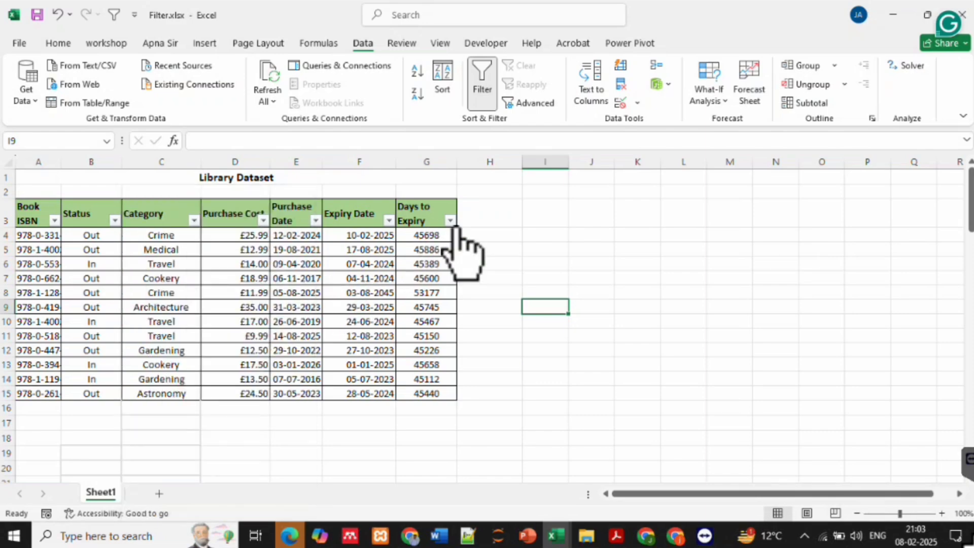
left_click(451, 222)
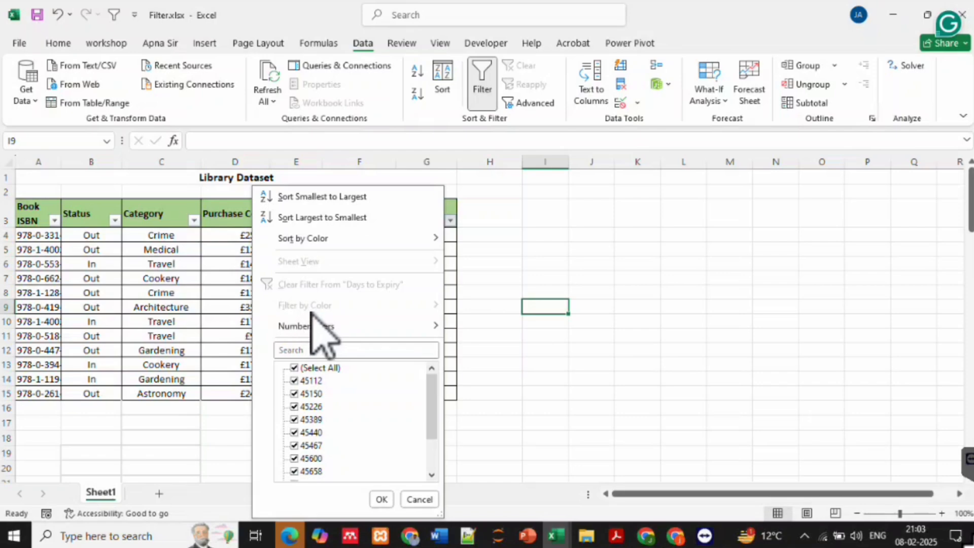
left_click(232, 299)
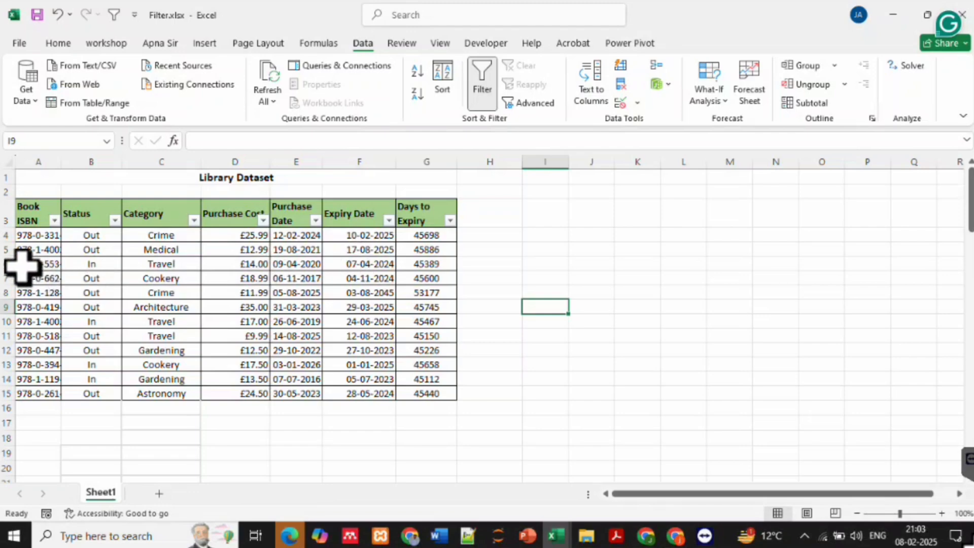
- Fill the records in rows 6, 9 and 12, columns A to G, with the darkest blue theme color
left_click_drag(23, 266, 413, 260)
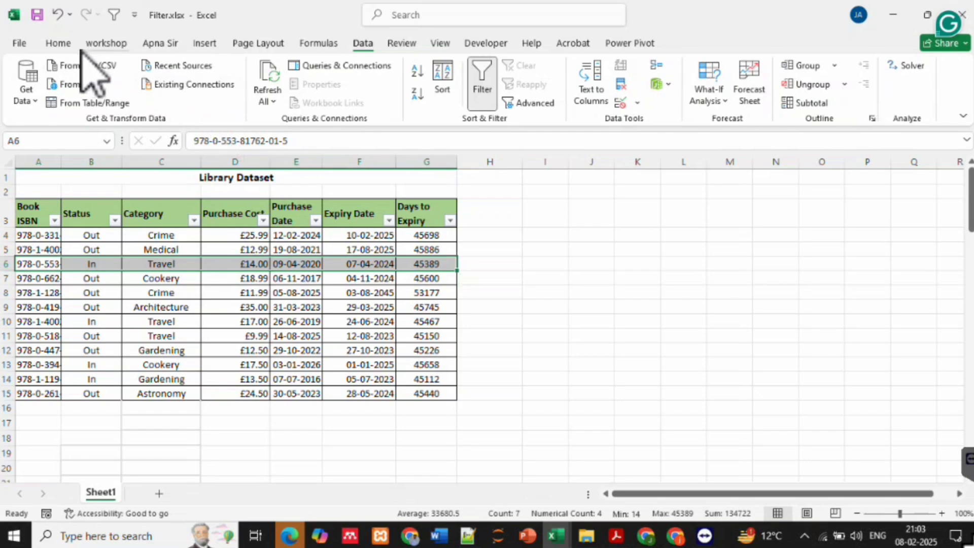
left_click(60, 45)
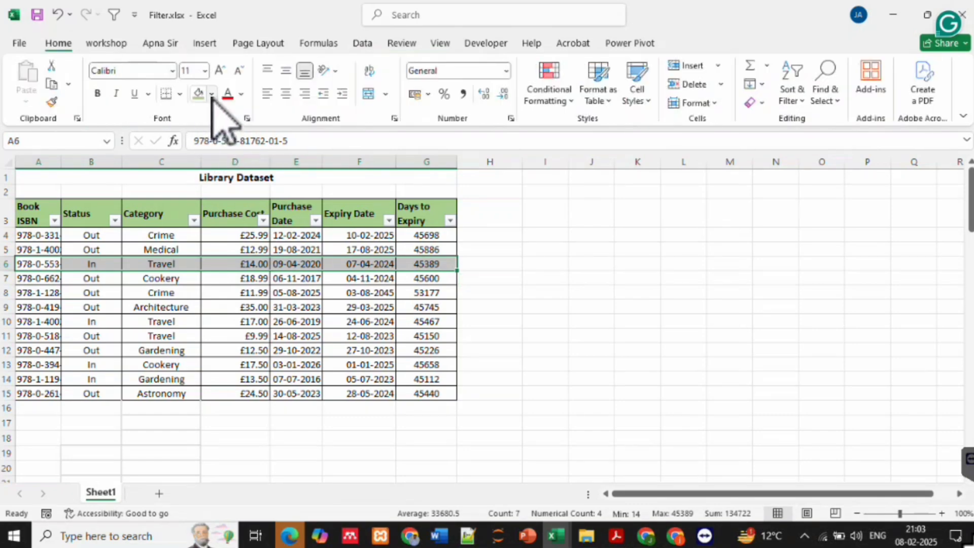
left_click(212, 94)
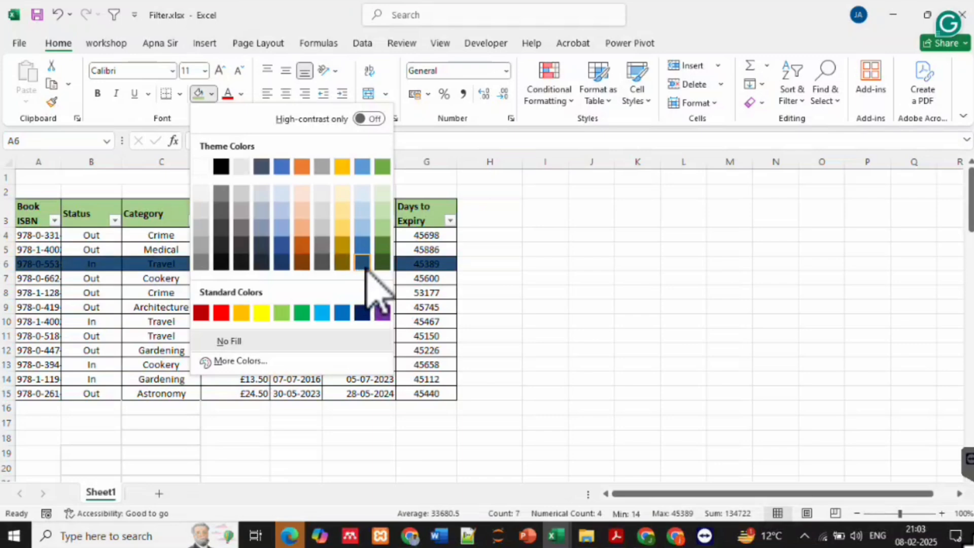
left_click(363, 263)
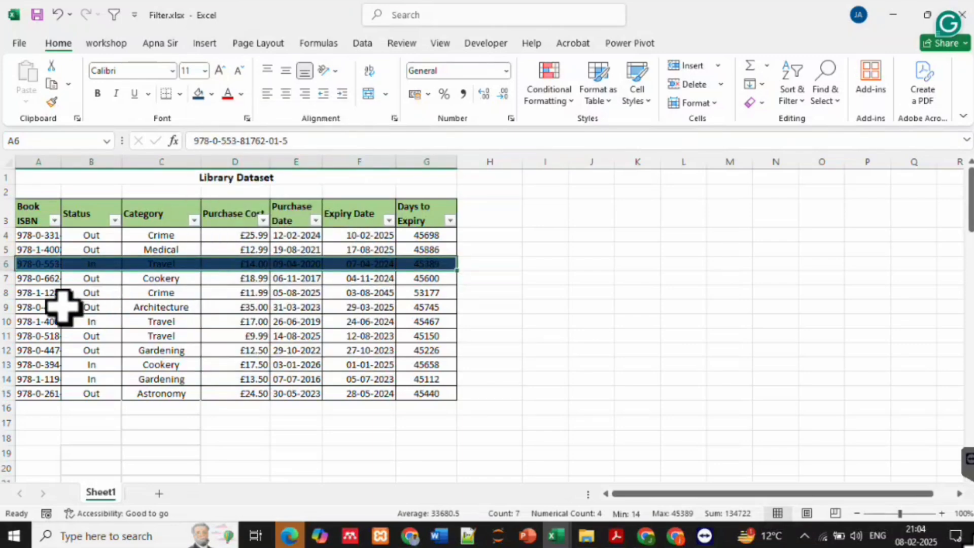
left_click_drag(19, 309, 432, 307)
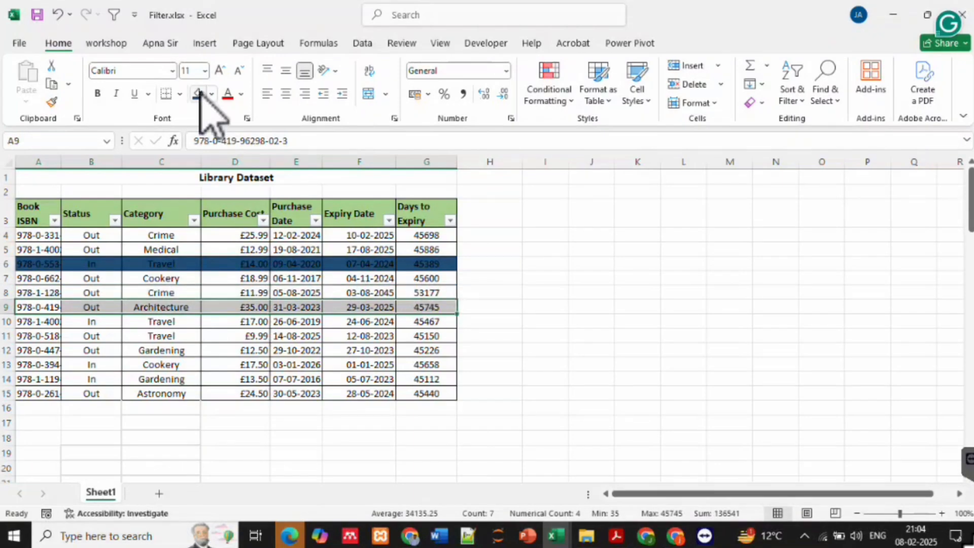
left_click(197, 97)
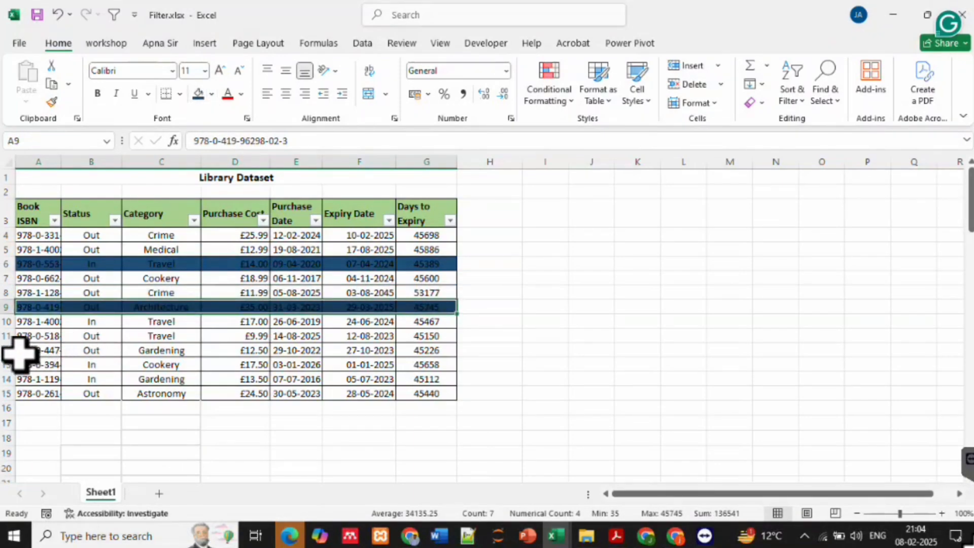
left_click_drag(21, 353, 424, 350)
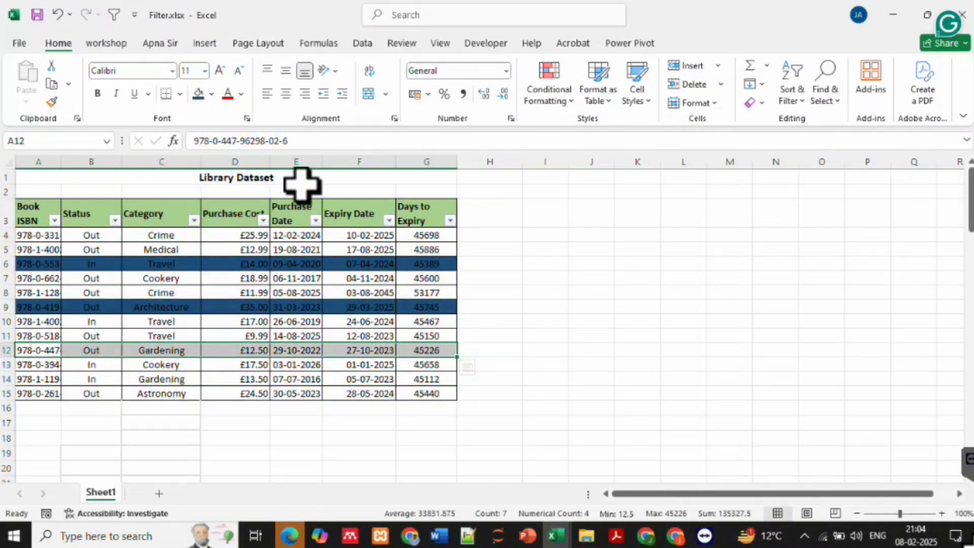
left_click(198, 95)
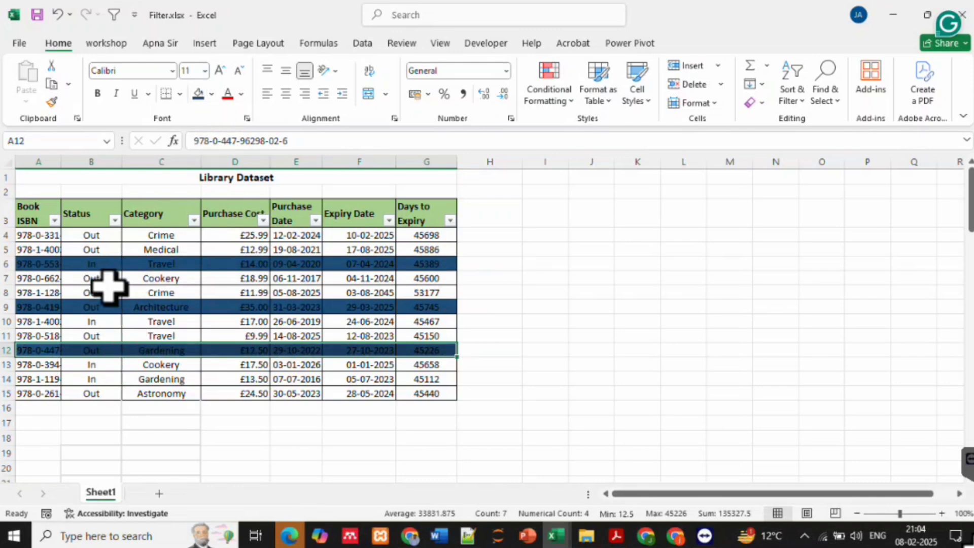
left_click(91, 332)
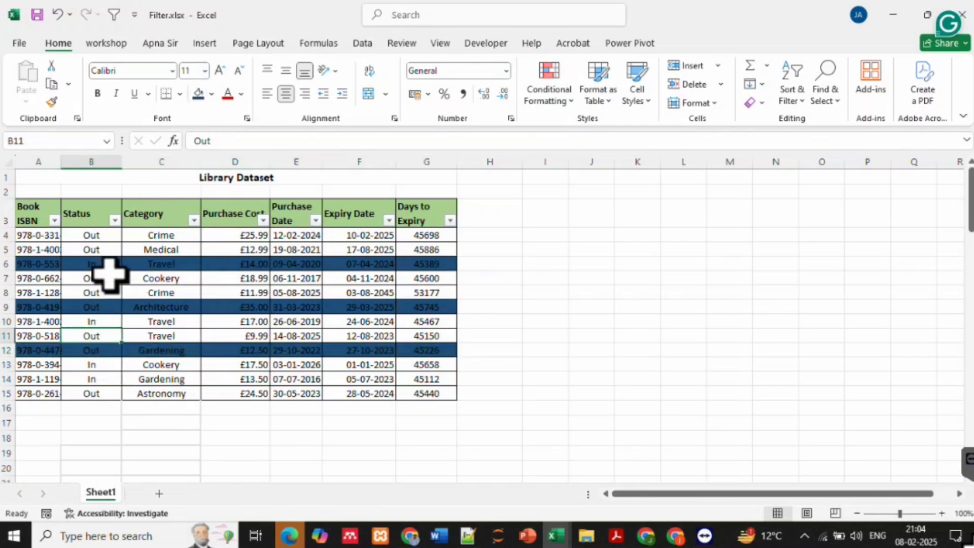
- Filter the Status column by the dark blue cell color and clear that filter again
left_click(116, 221)
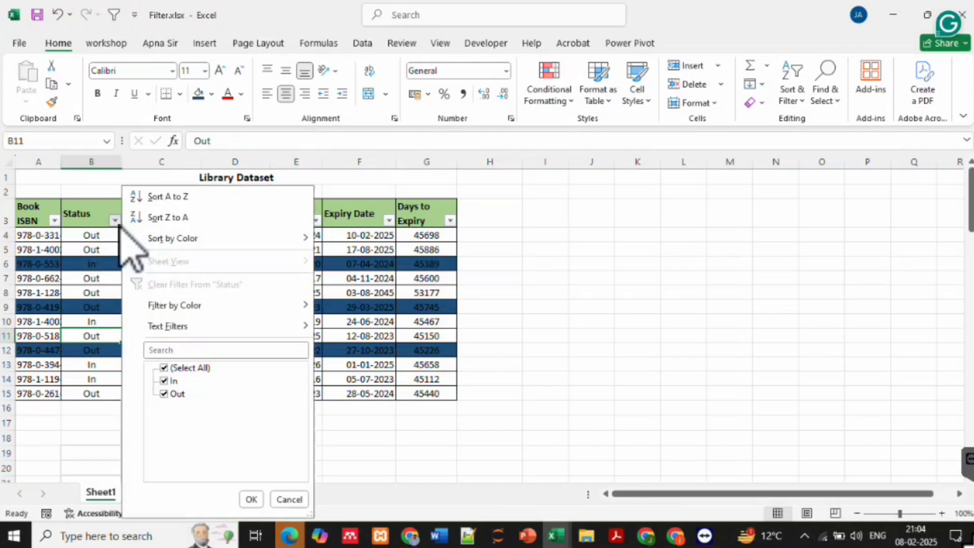
mouse_move(201, 313)
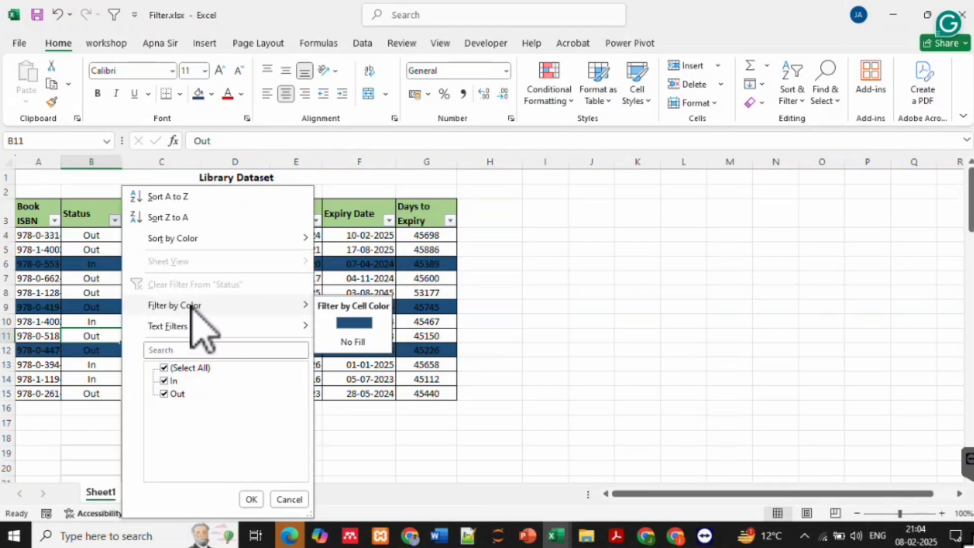
left_click(356, 324)
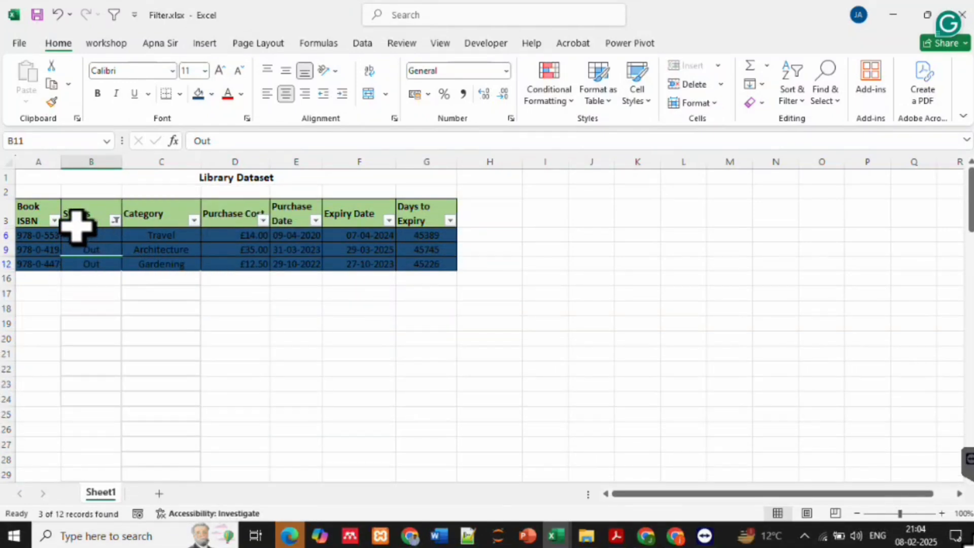
left_click(115, 220)
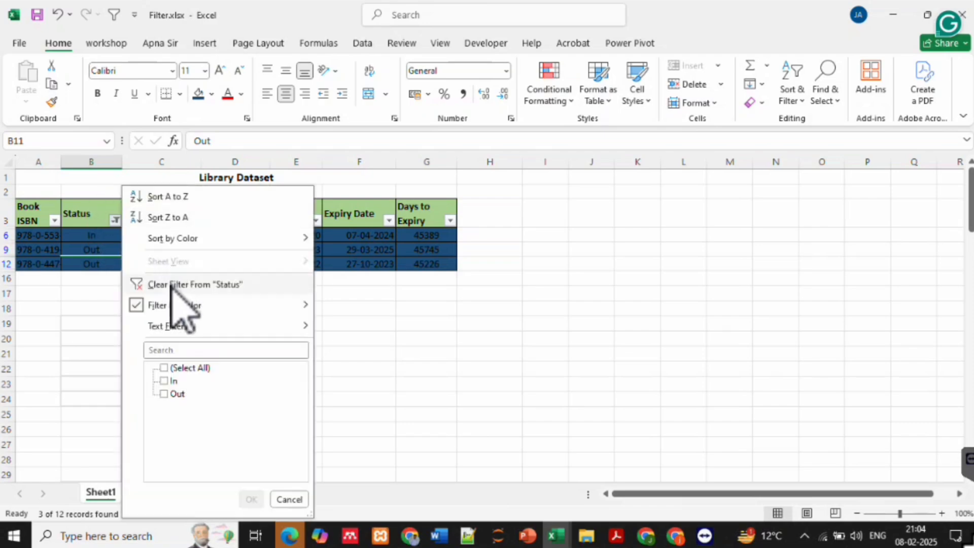
left_click(172, 284)
- Filter the Status column by color to cells with No Fill, and clear the filter again
left_click(115, 219)
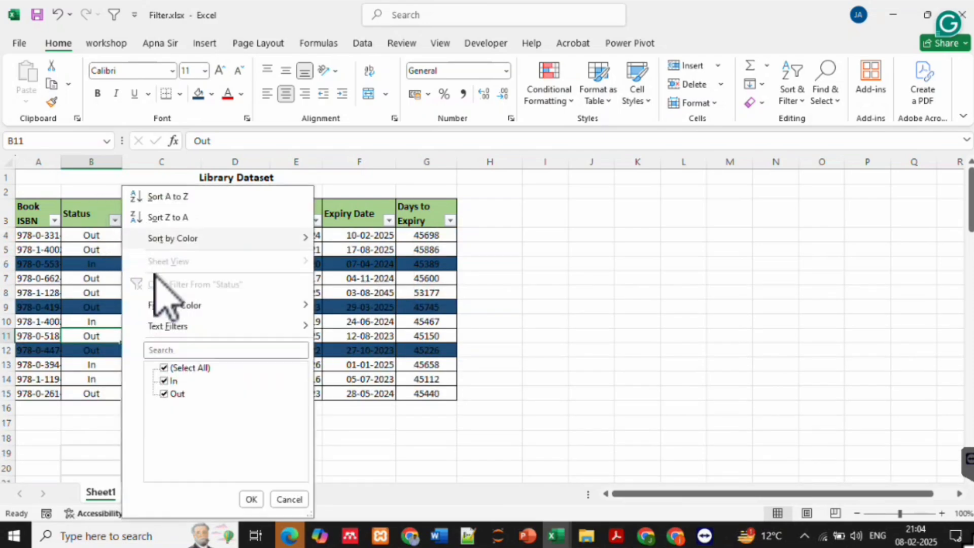
mouse_move(192, 305)
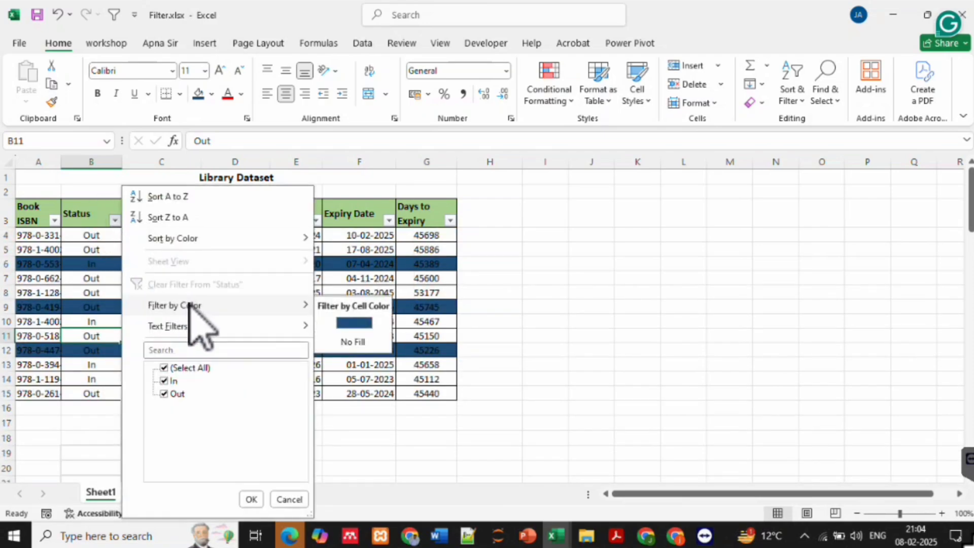
left_click(355, 343)
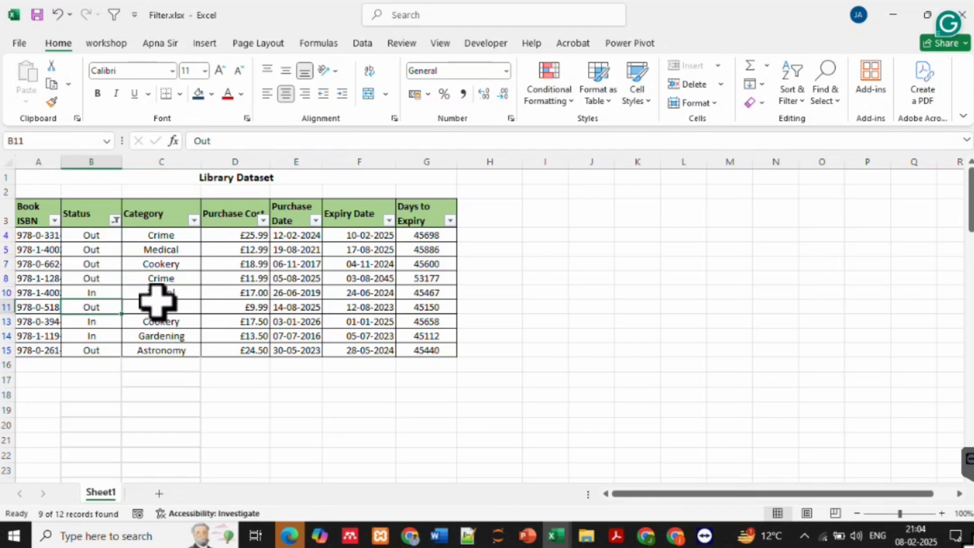
left_click(115, 220)
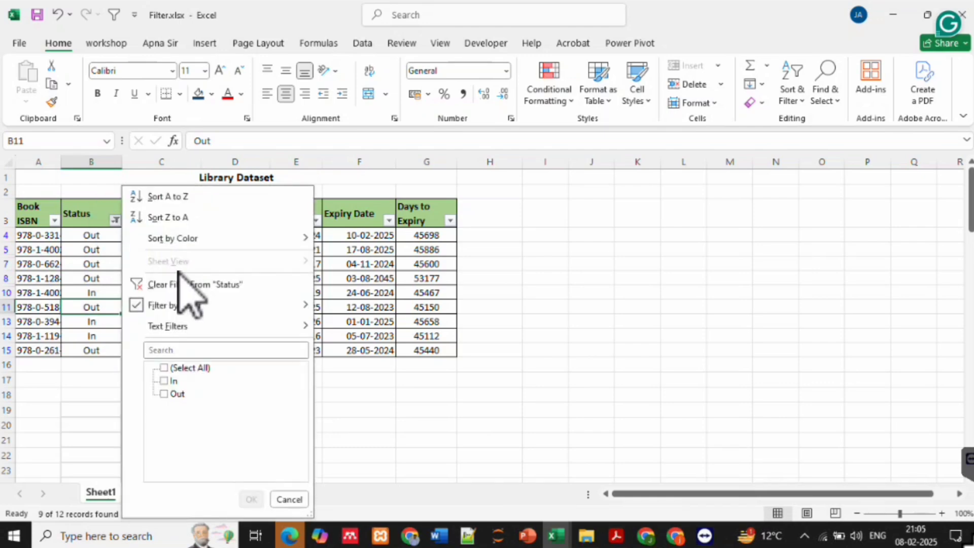
left_click(175, 284)
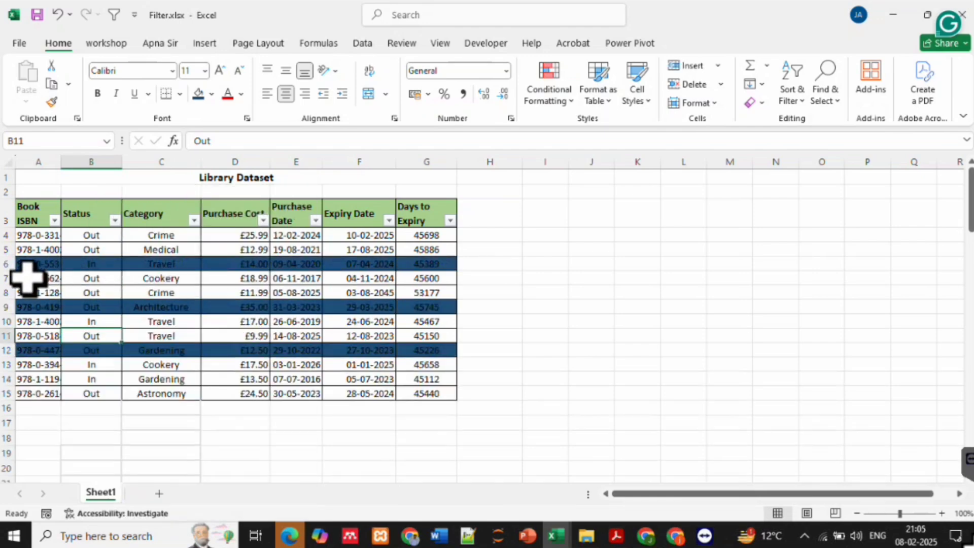
- Fill the records in rows 7 and 8, columns A to G, with the gold theme color
left_click_drag(17, 278, 424, 276)
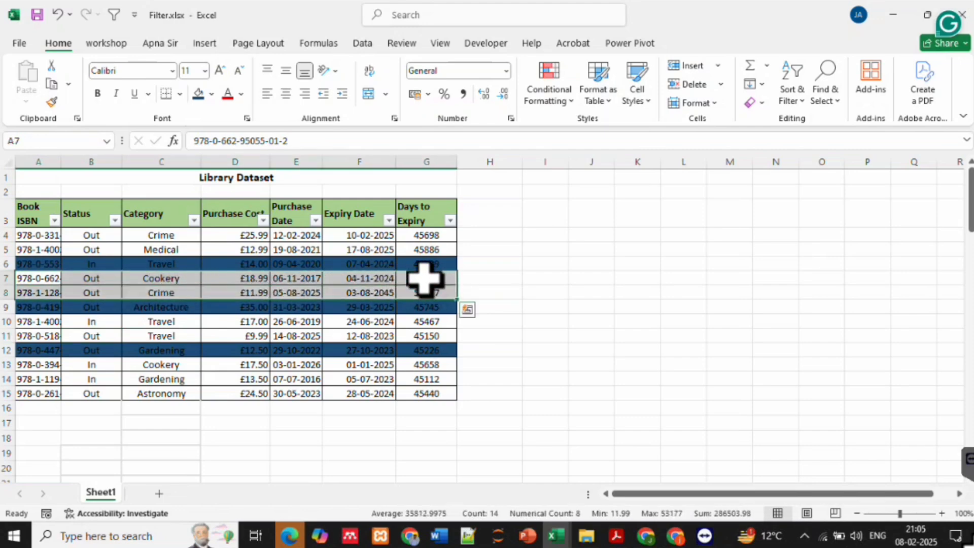
left_click(212, 94)
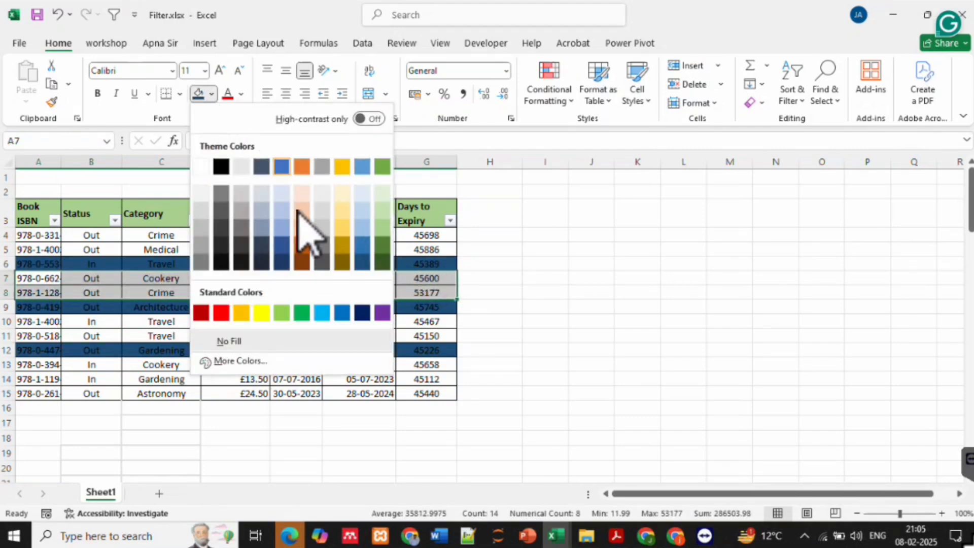
left_click(342, 168)
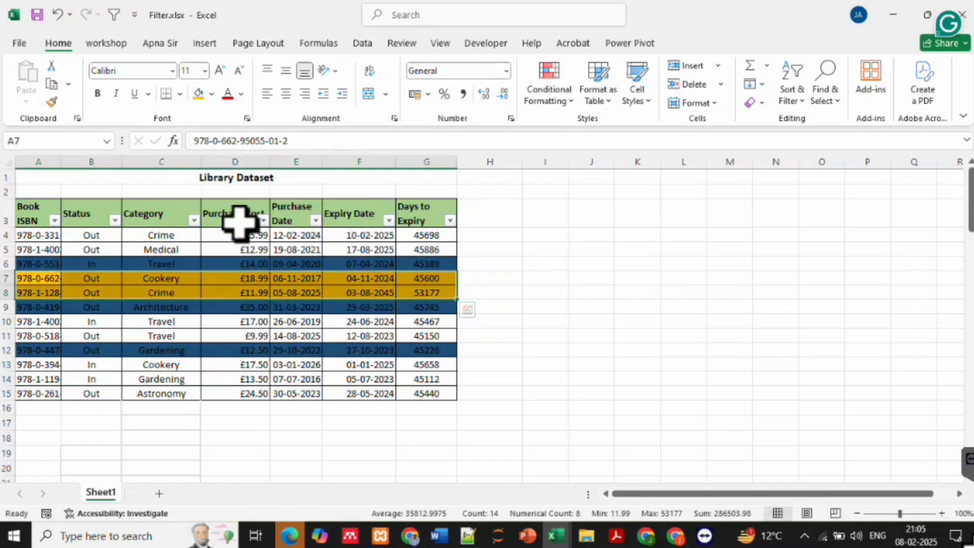
left_click(133, 323)
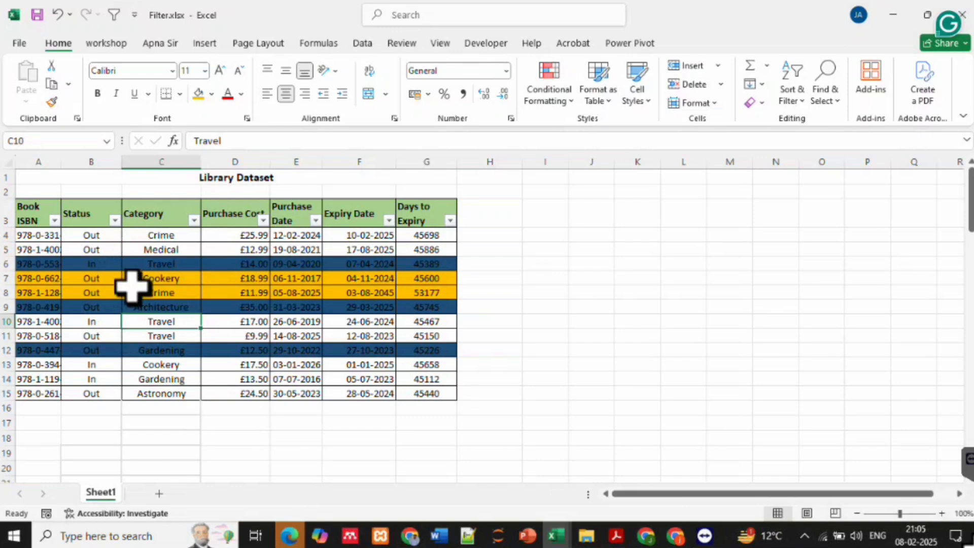
- Filter the Status column by the gold cell color and clear that filter again
left_click(115, 222)
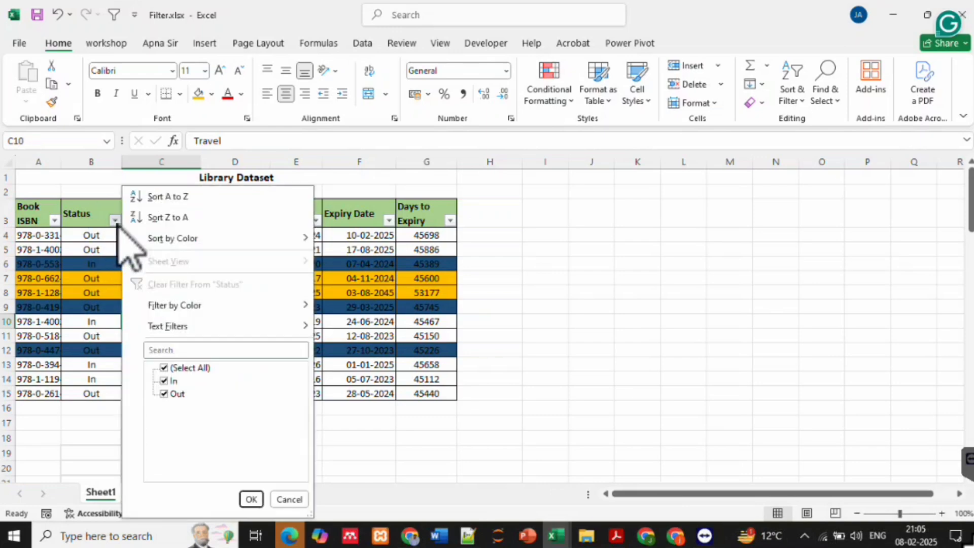
mouse_move(231, 311)
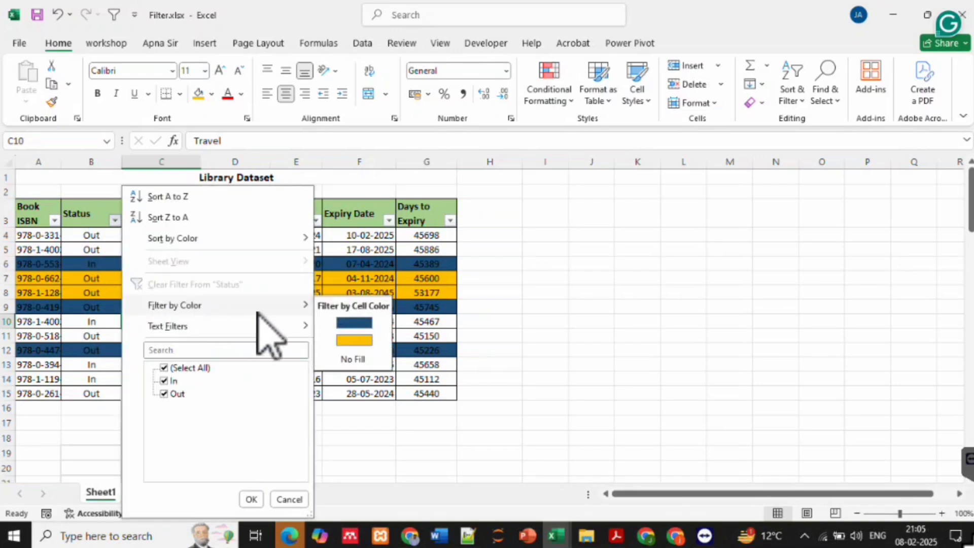
left_click(354, 340)
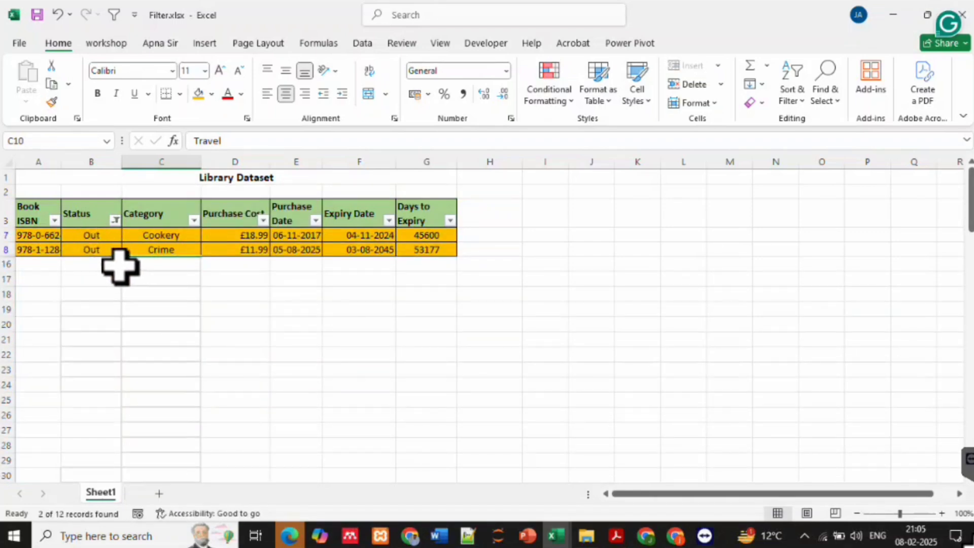
left_click(115, 220)
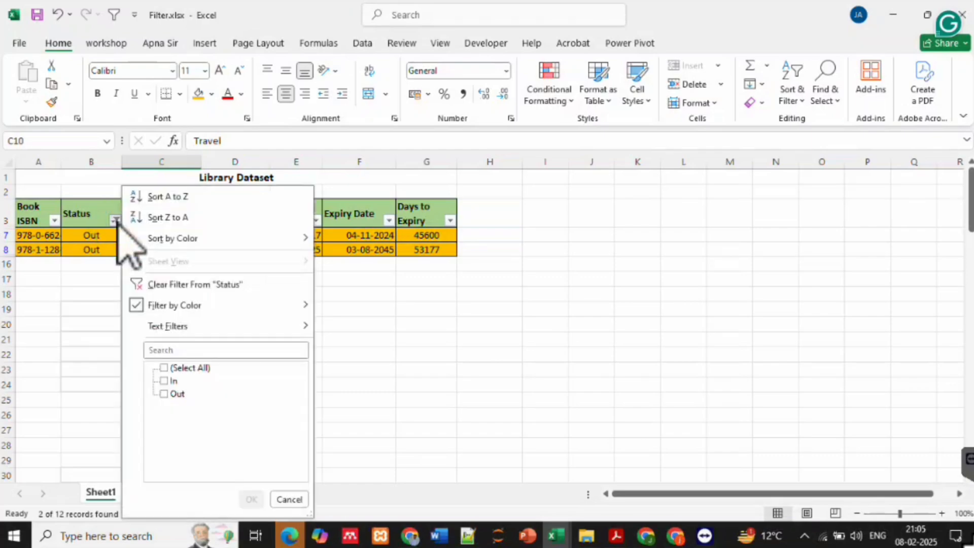
left_click(193, 285)
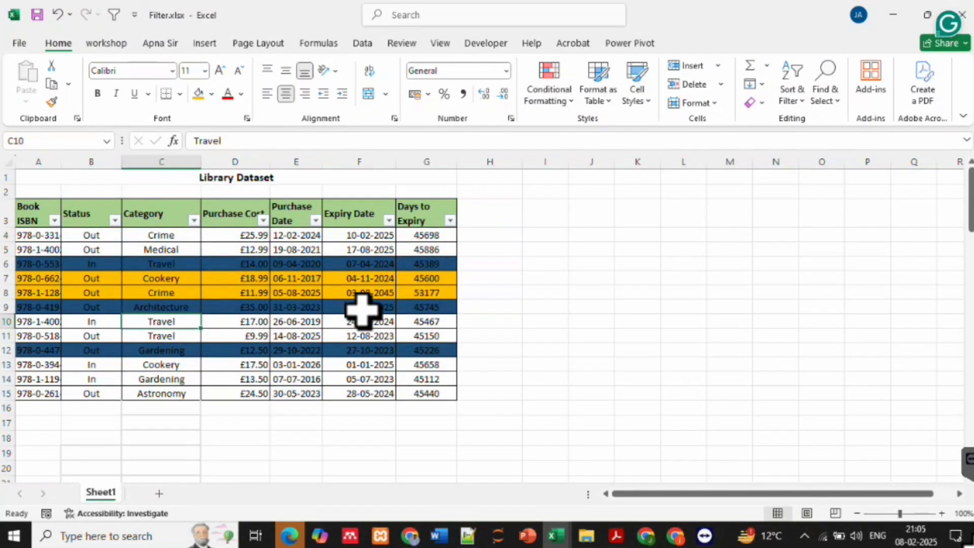
- Run an in-place Advanced Filter on the list range $A$3:$G$15 with the criteria range left empty
left_click(163, 210)
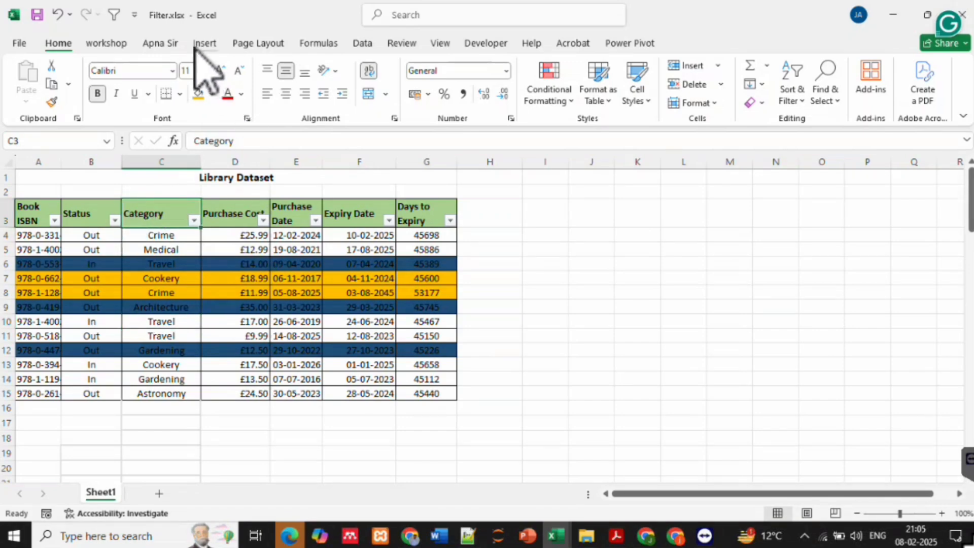
left_click(374, 47)
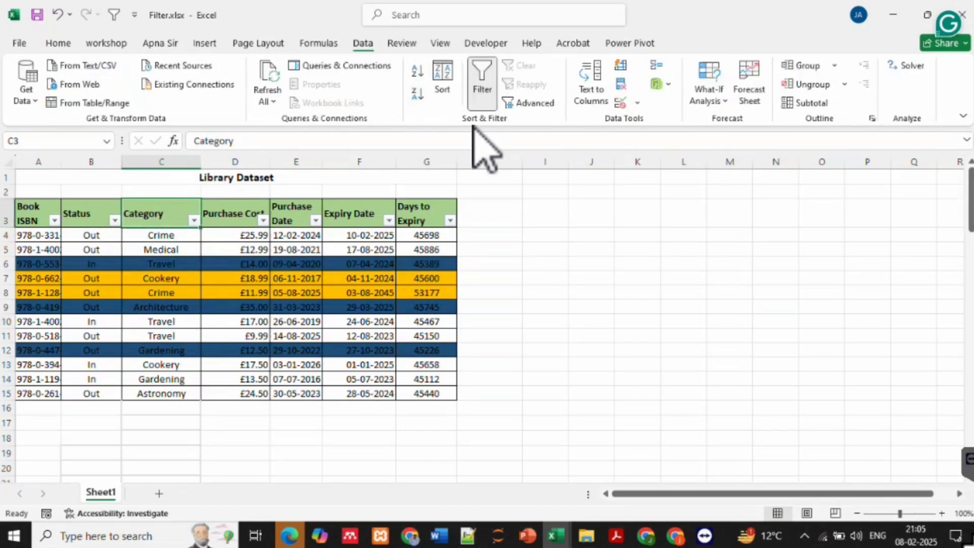
left_click(536, 104)
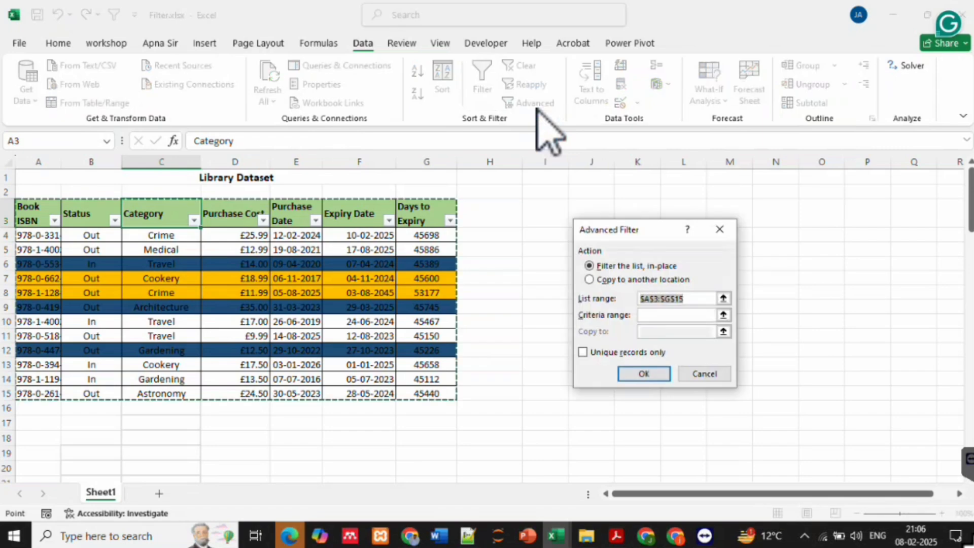
left_click(655, 316)
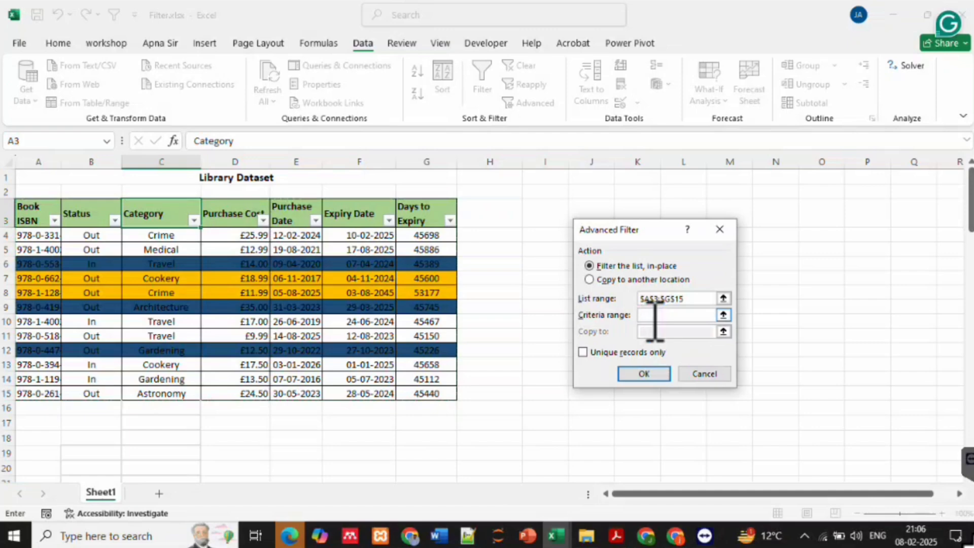
left_click(654, 373)
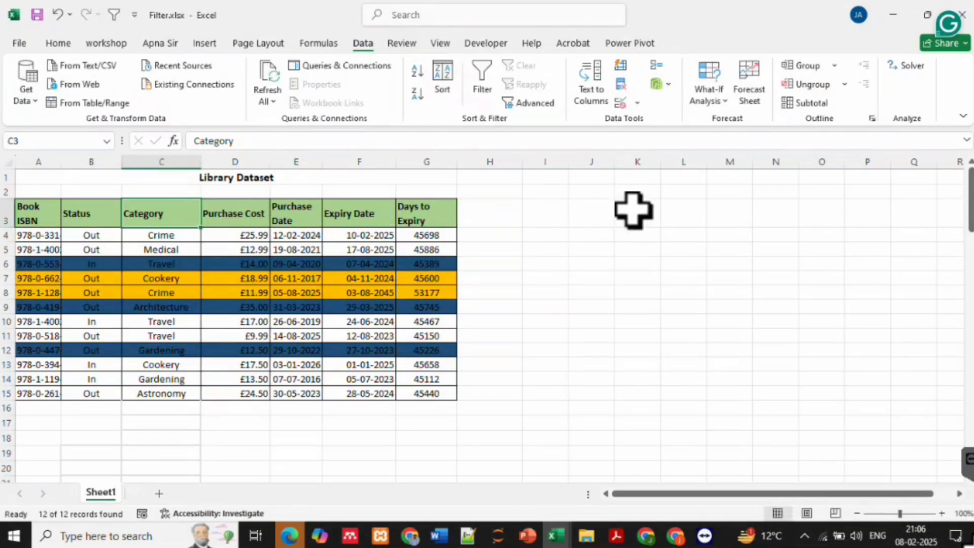
- Enter the heading Category in cell J1 to start a criteria range beside the dataset
left_click(586, 182)
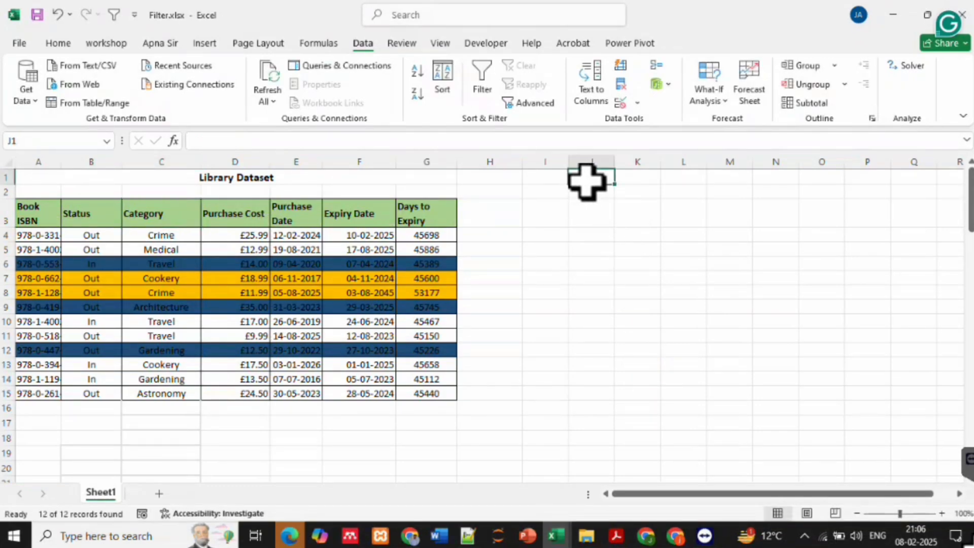
type("Category")
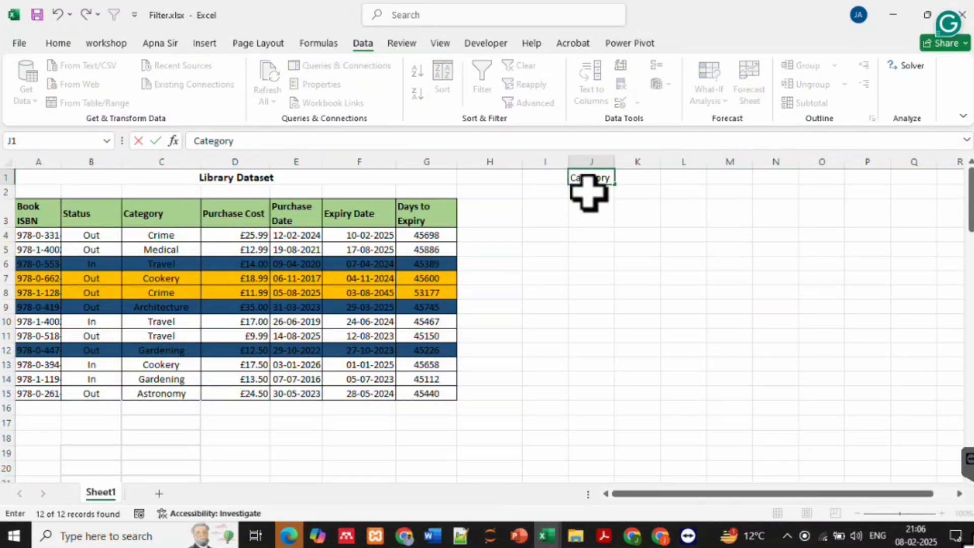
key("Return")
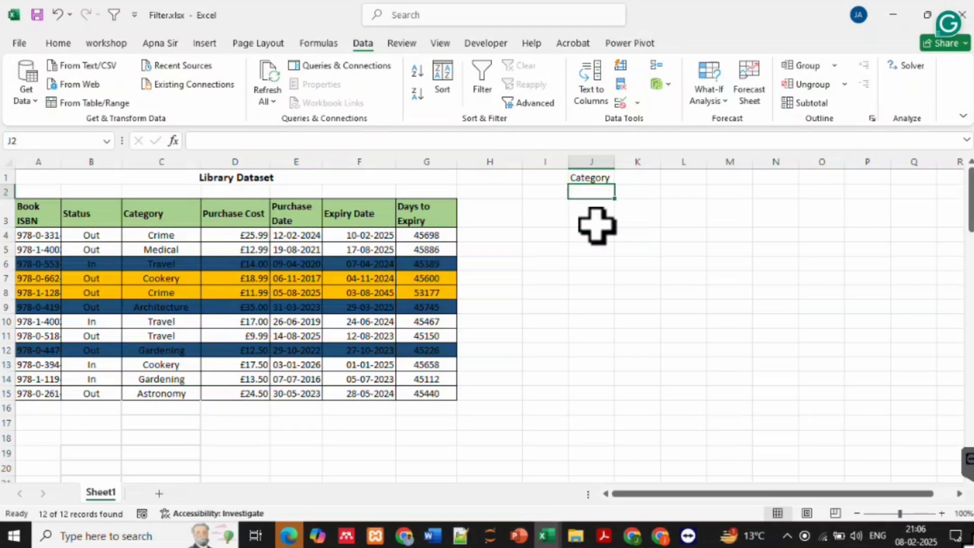
- Enter the criterion Travel in cell J2 and turn on the filter buttons for the dataset's header row
type("Travel")
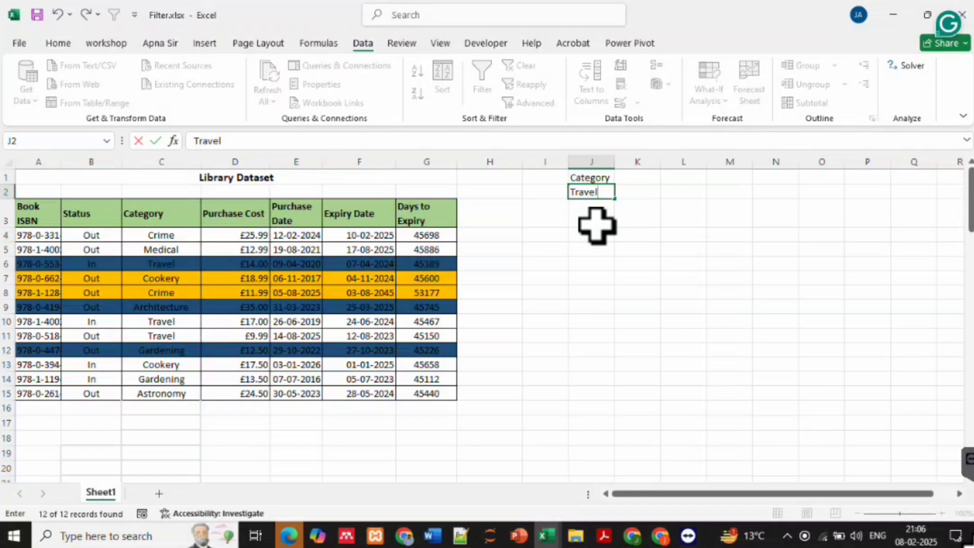
left_click(556, 234)
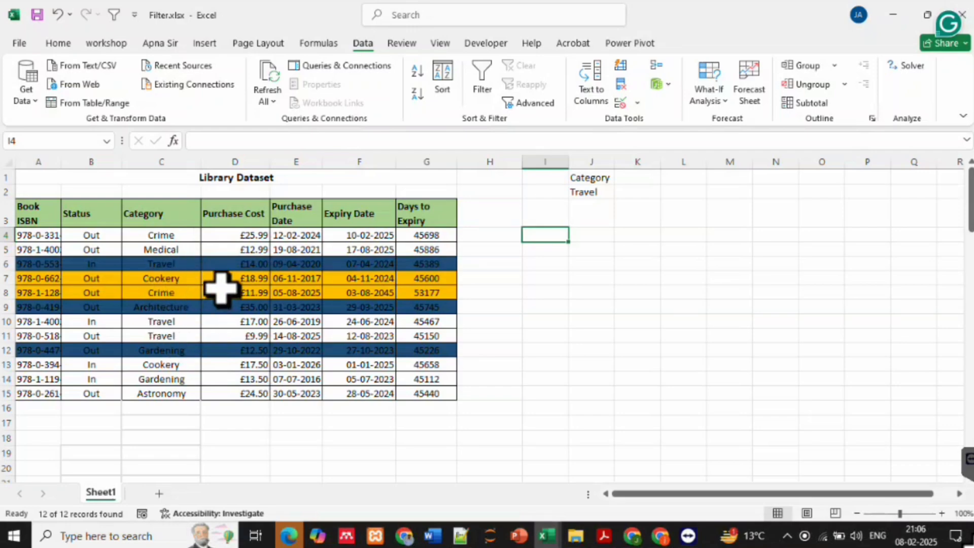
left_click(175, 219)
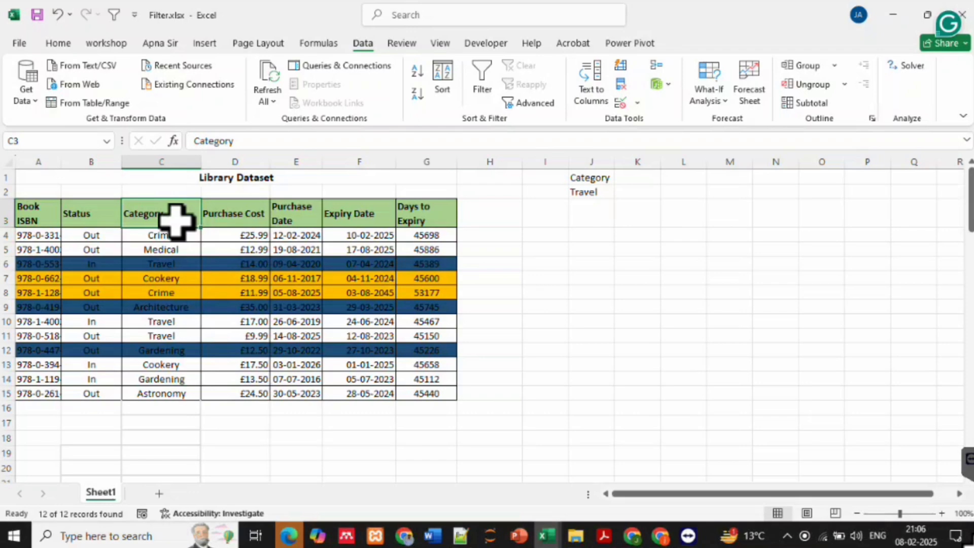
key("ctrl+shift+l")
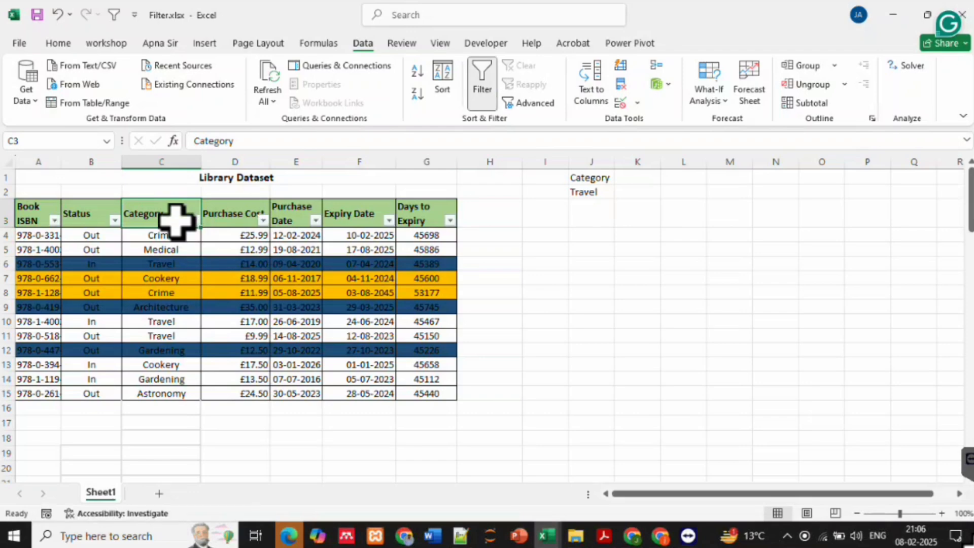
- Start an Advanced Filter that copies to another location, with the list range Sheet1!$A$3:$G$15
left_click(532, 104)
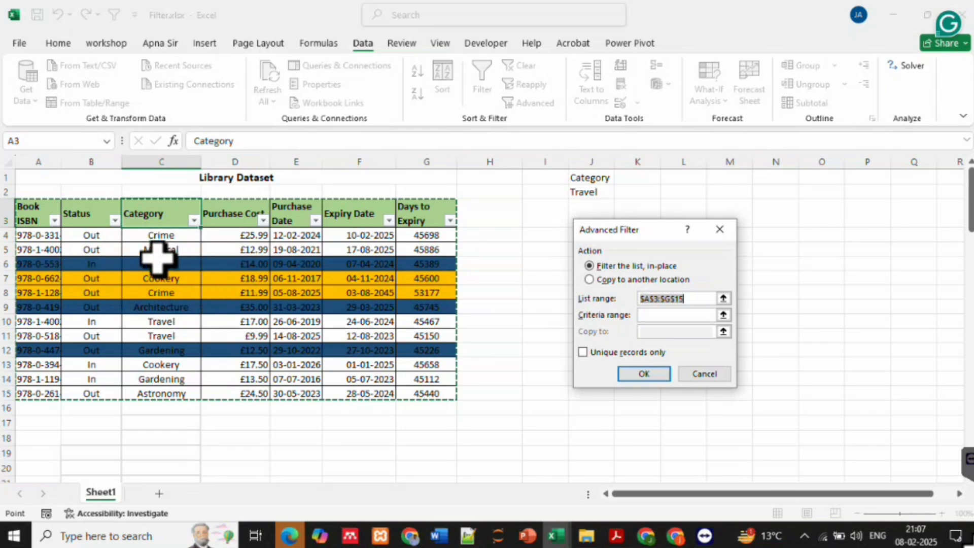
left_click(590, 280)
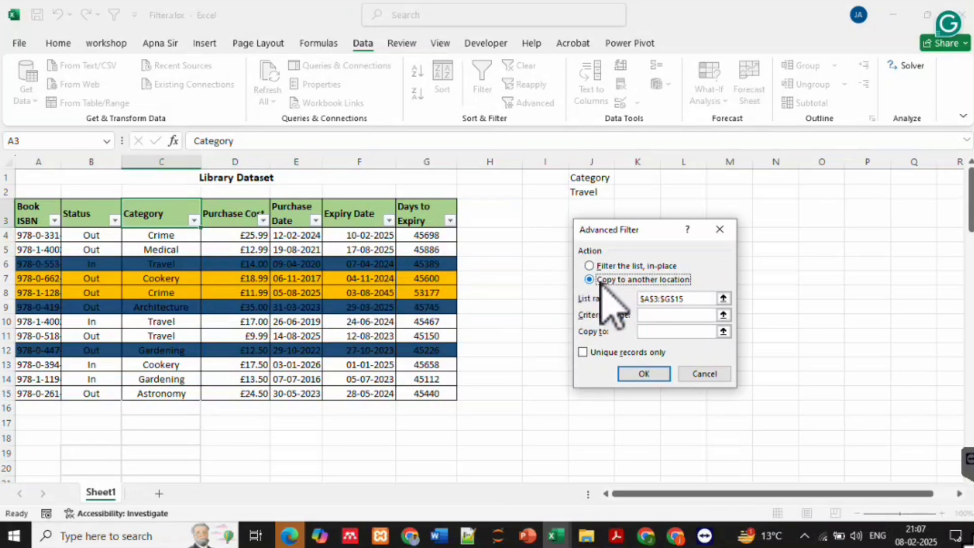
left_click(698, 303)
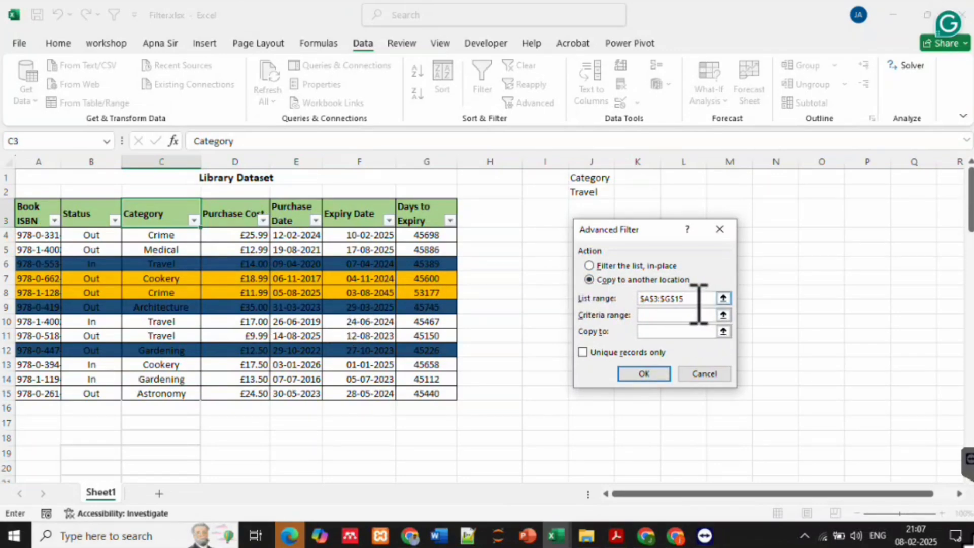
left_click_drag(699, 304, 665, 298)
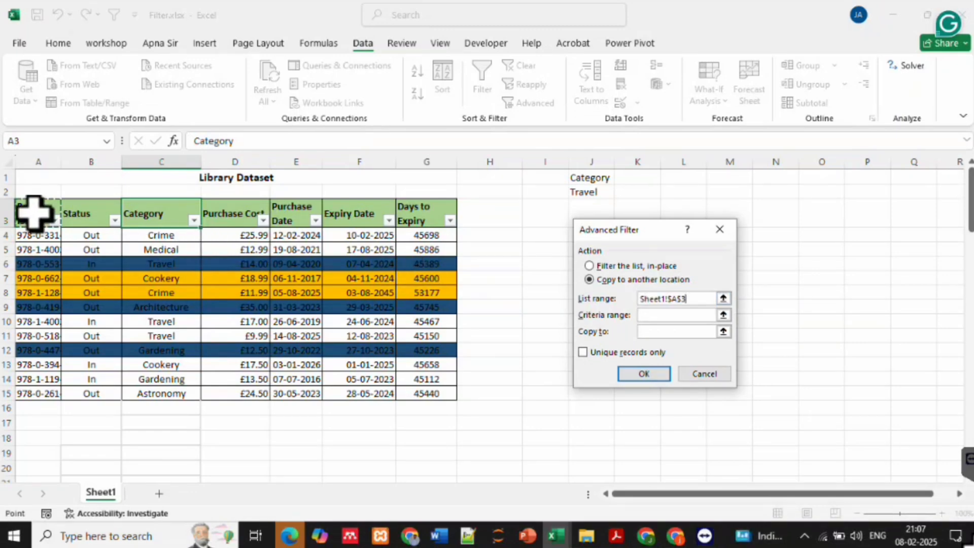
left_click_drag(33, 212, 444, 392)
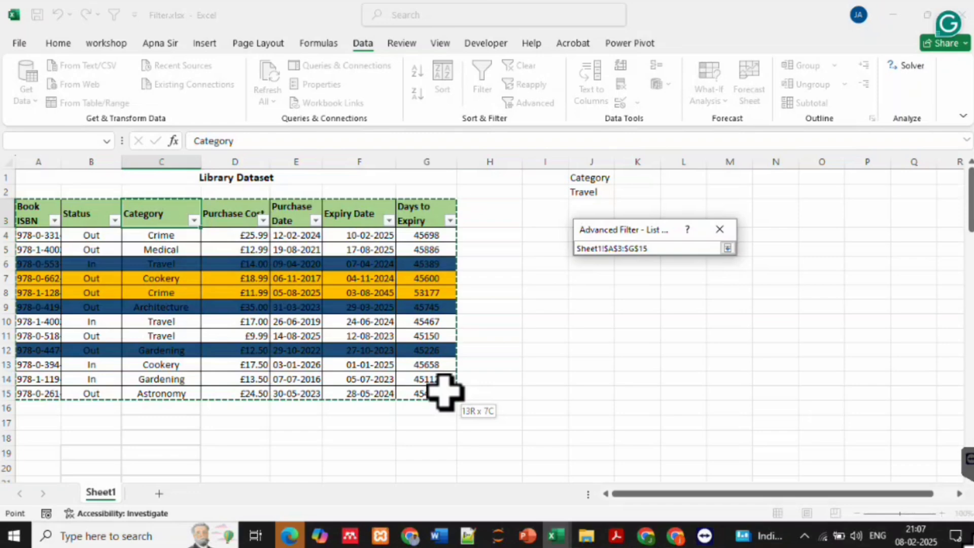
left_click_drag(443, 392, 444, 392)
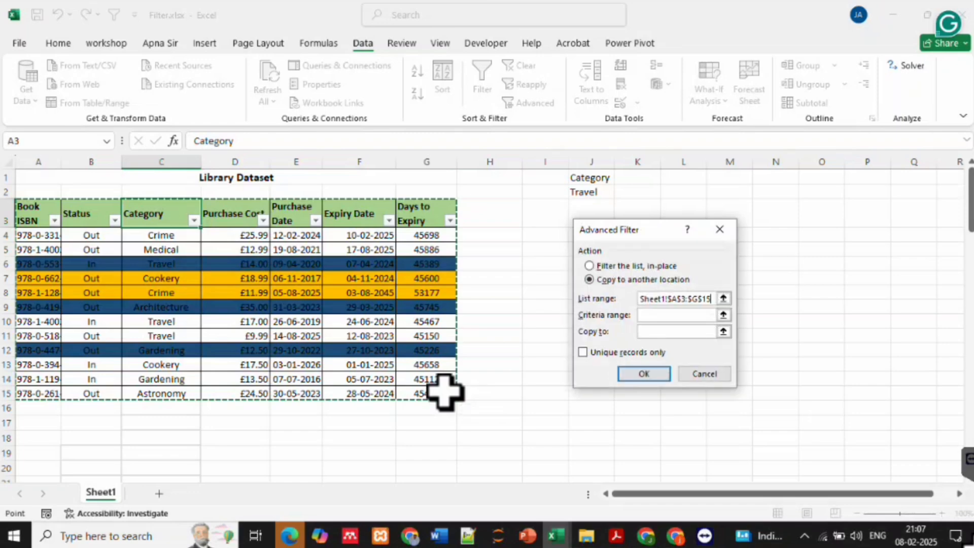
- Set the criteria range to Sheet1!$J$1:$J$2 and the copy destination to Sheet1!$J$4, and run the Advanced Filter
left_click(685, 315)
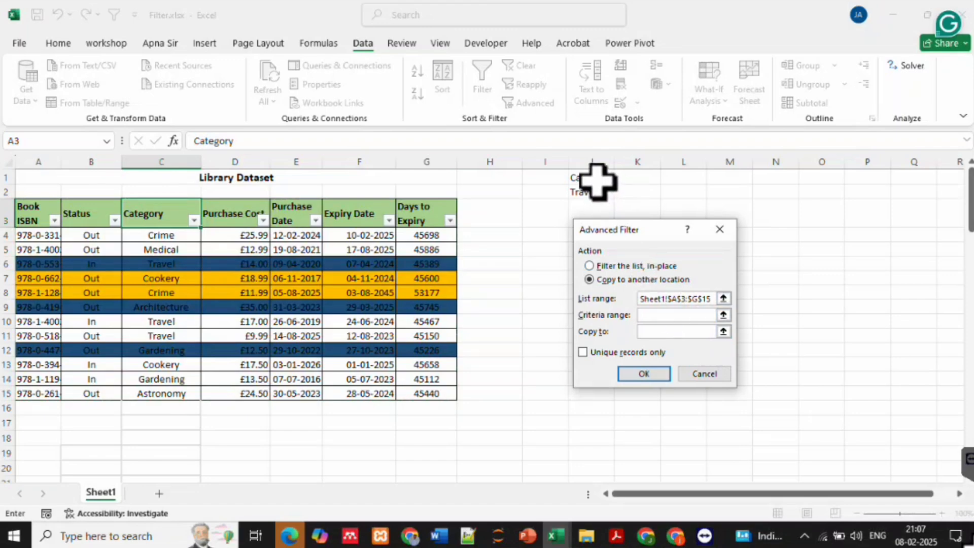
left_click_drag(598, 182, 598, 190)
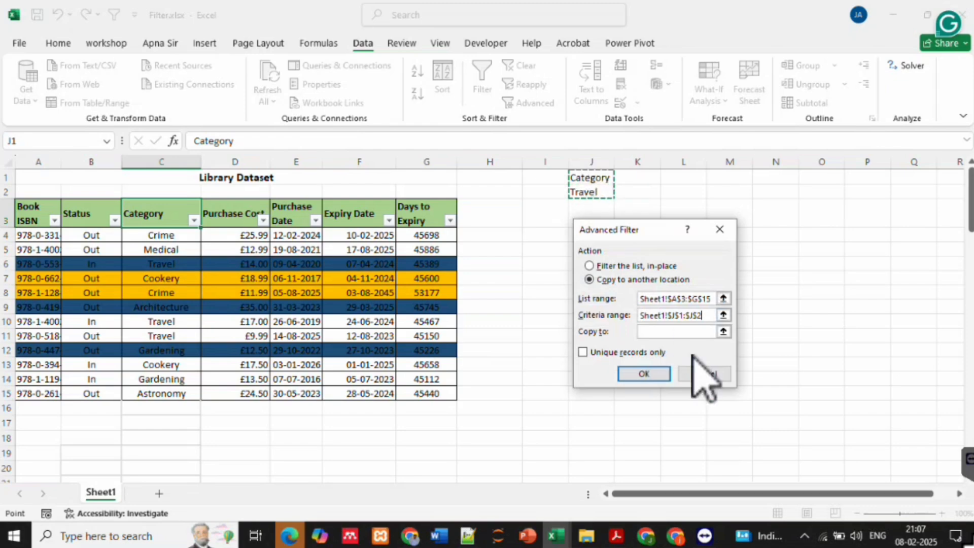
left_click(677, 332)
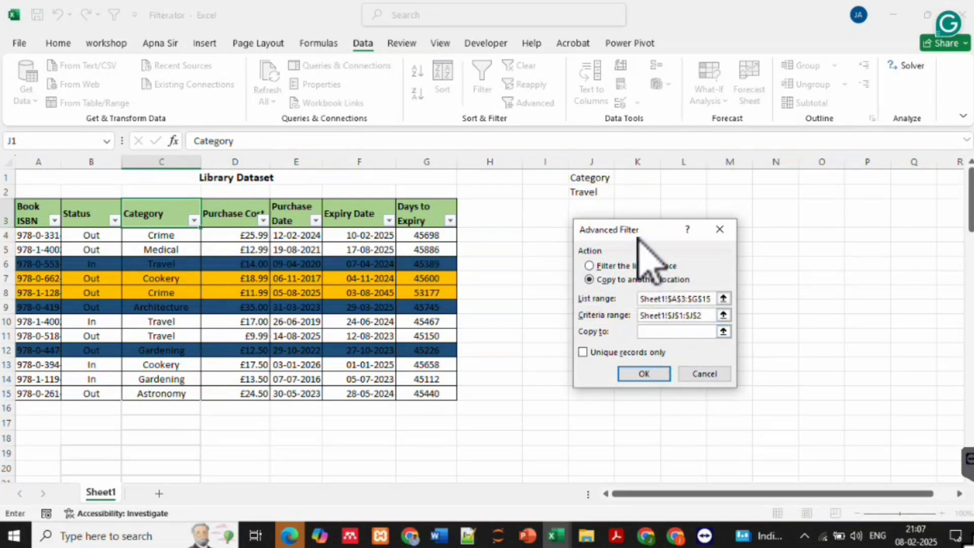
left_click_drag(638, 235, 569, 310)
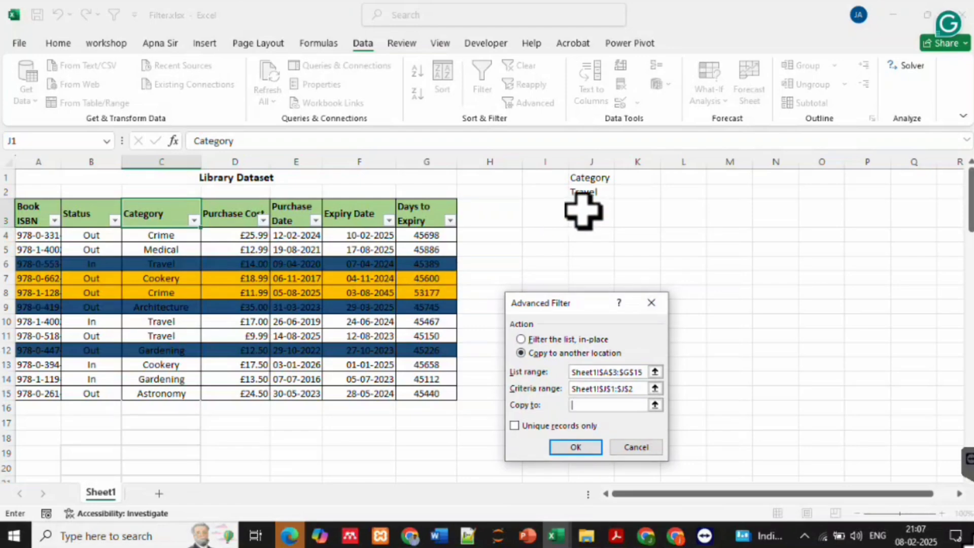
left_click(598, 235)
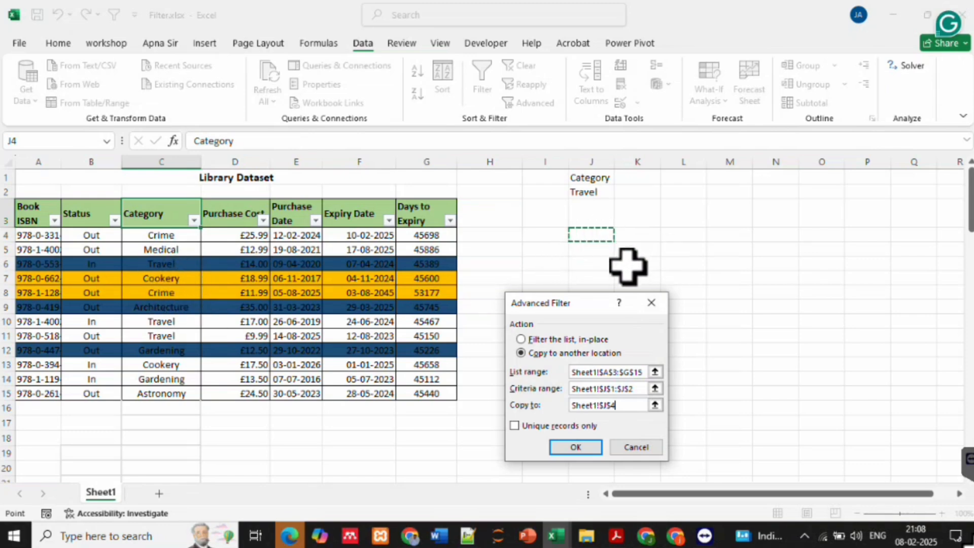
left_click(574, 447)
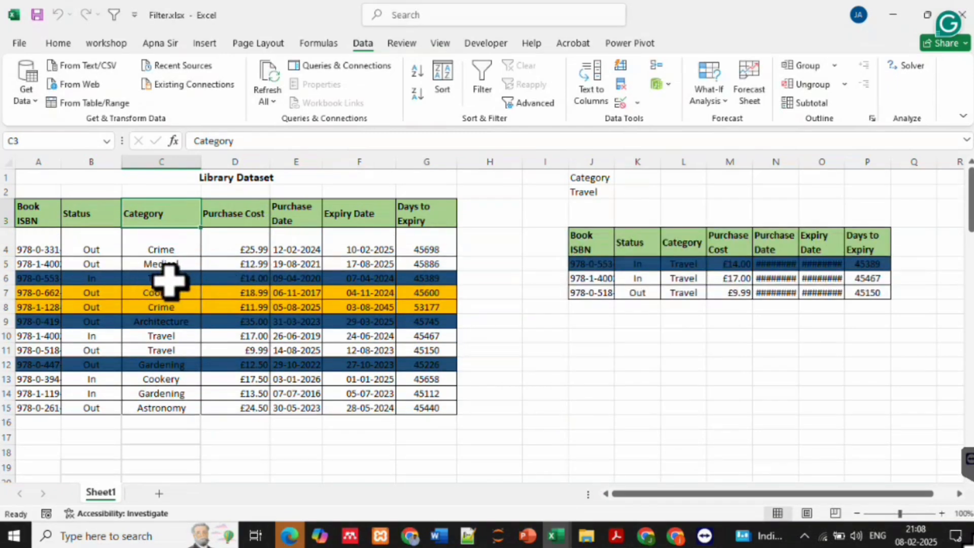
- Autofit columns N and O so the copied Purchase Date and Expiry Date values fit
left_click(170, 336)
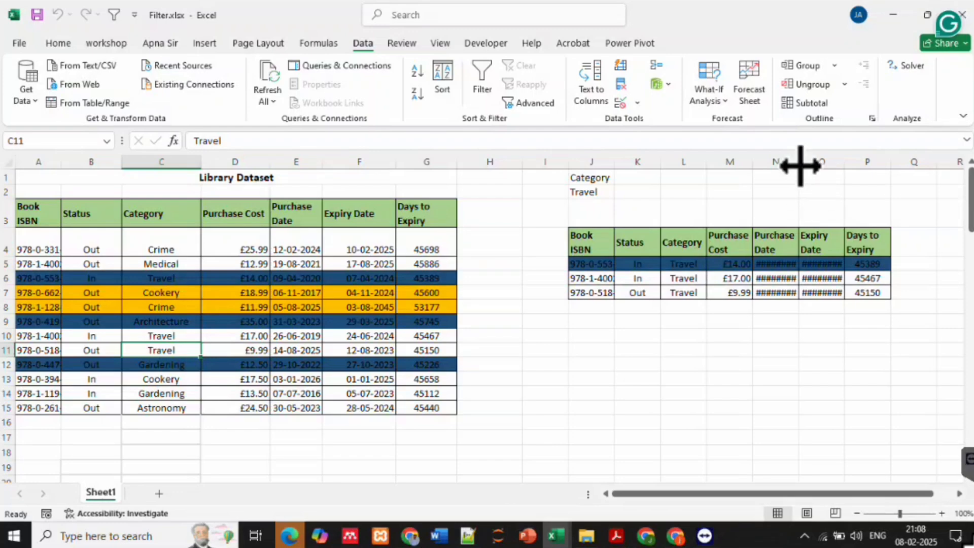
double_click(800, 163)
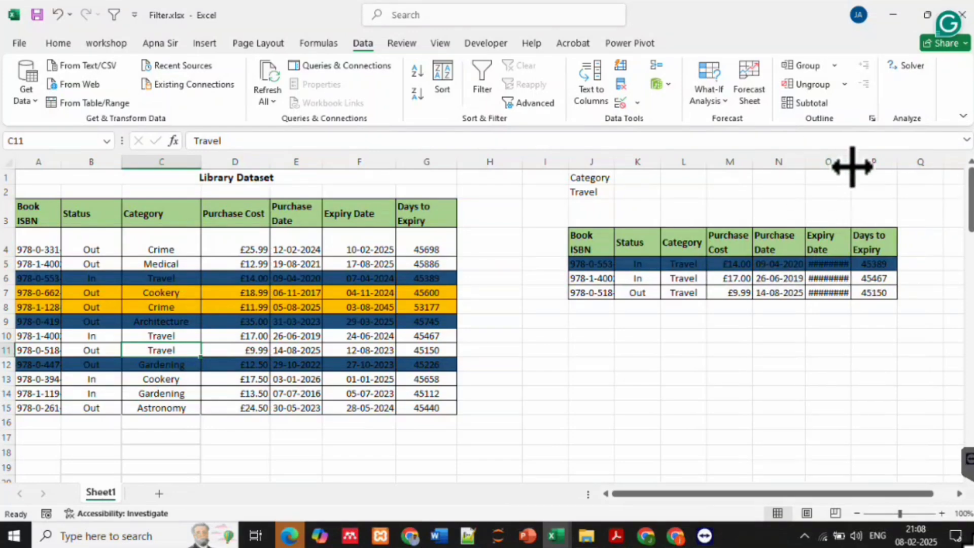
double_click(853, 163)
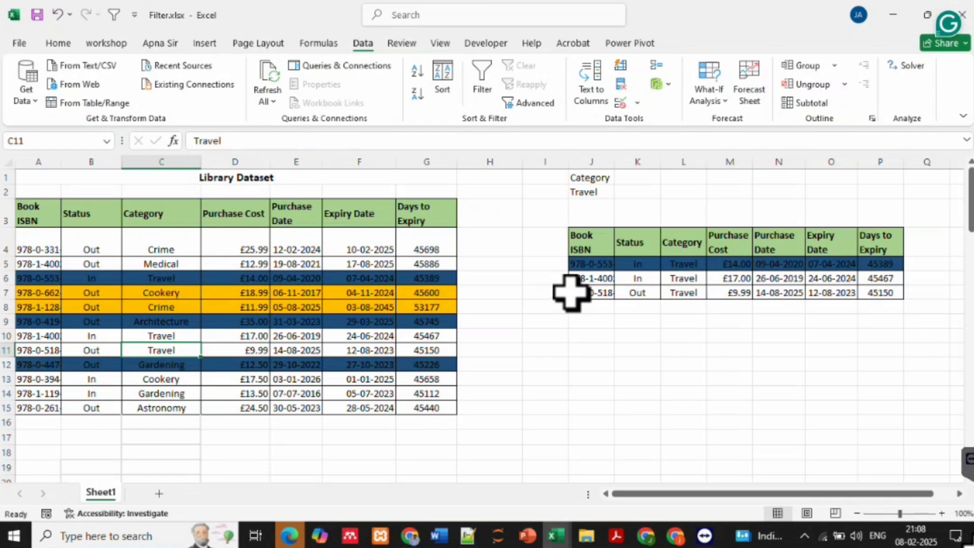
- From Sheet1, set up another Advanced Filter that copies to another location, reselecting Sheet1!$A$3:$G$15 as its list range
left_click(170, 203)
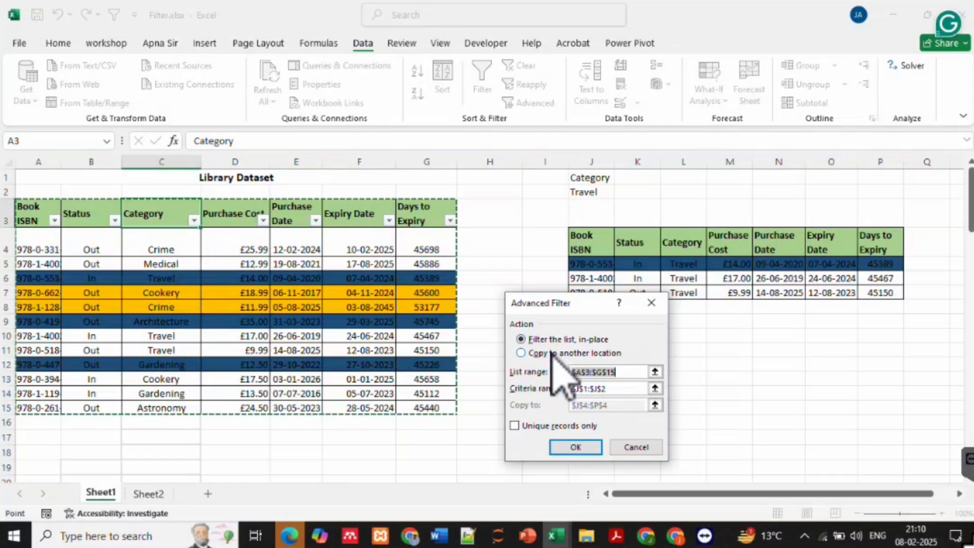
left_click(573, 353)
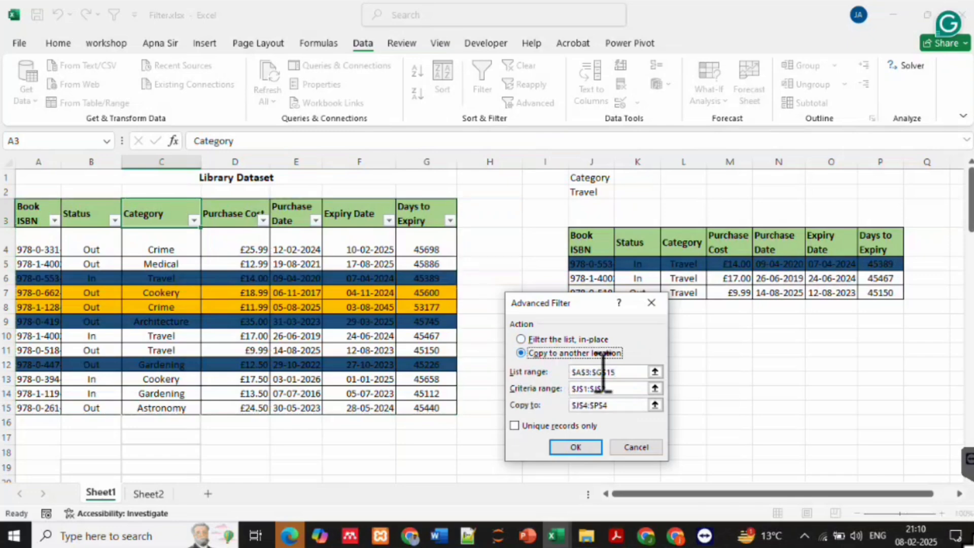
left_click(631, 374)
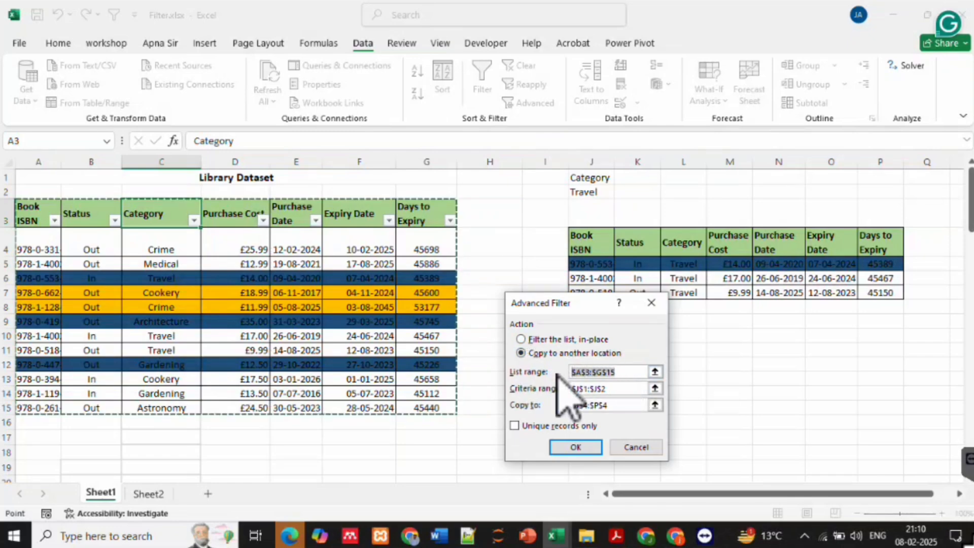
key("BackSpace")
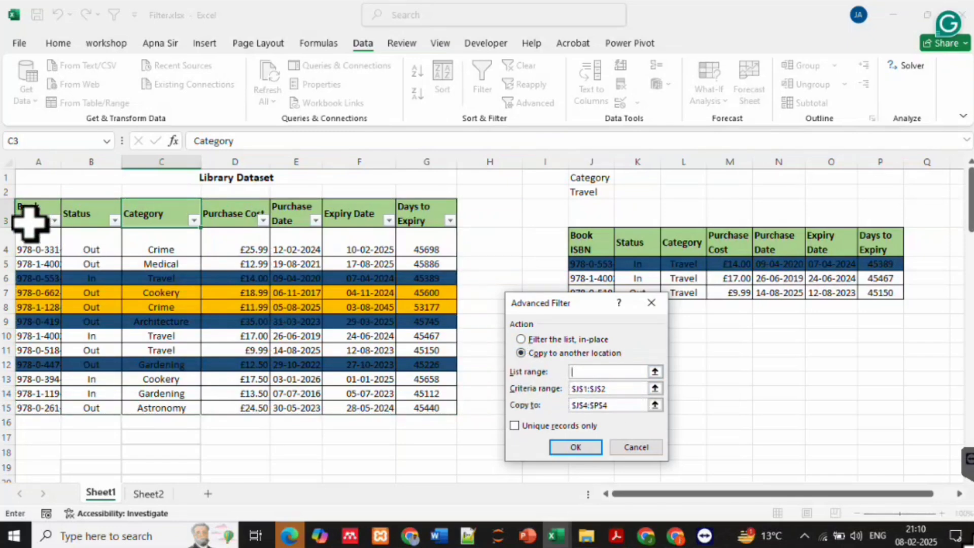
left_click_drag(23, 213, 440, 413)
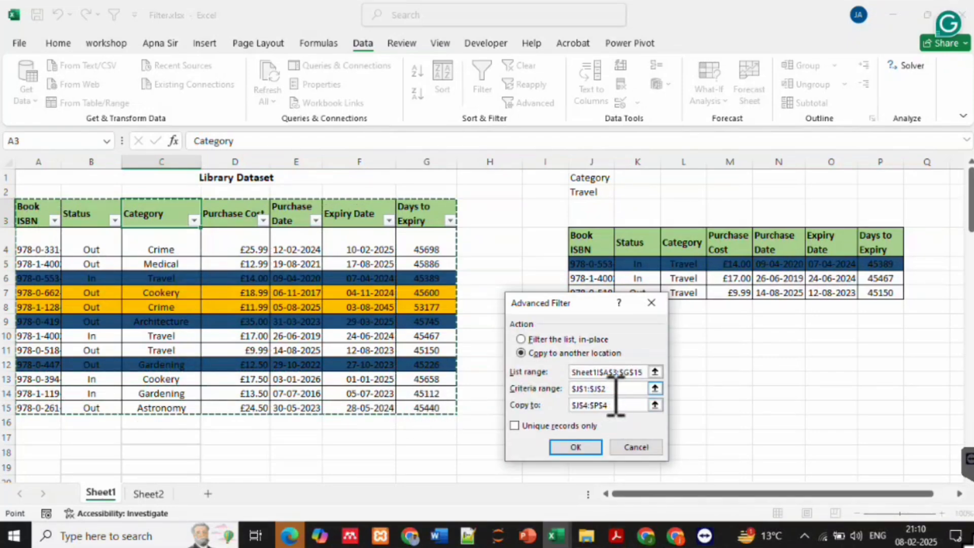
- Try to run the Advanced Filter from Sheet1 with the criteria in J1:J2 and Sheet2!$A$1 as the copy destination
key("Tab")
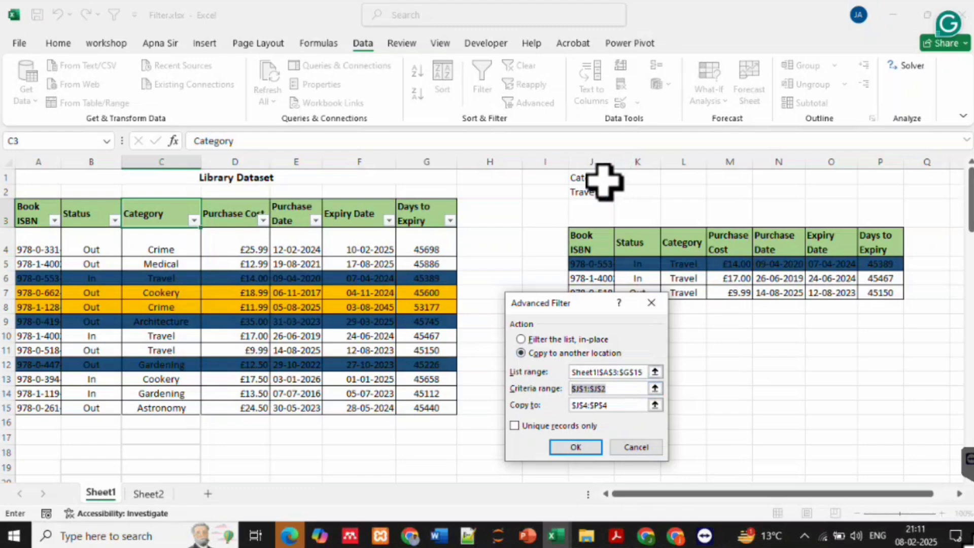
left_click_drag(604, 181, 604, 191)
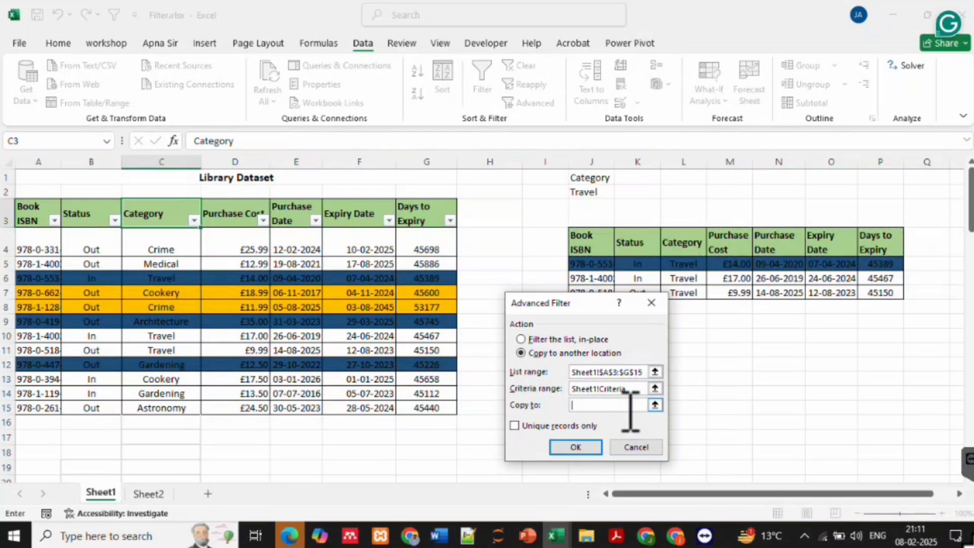
left_click(148, 493)
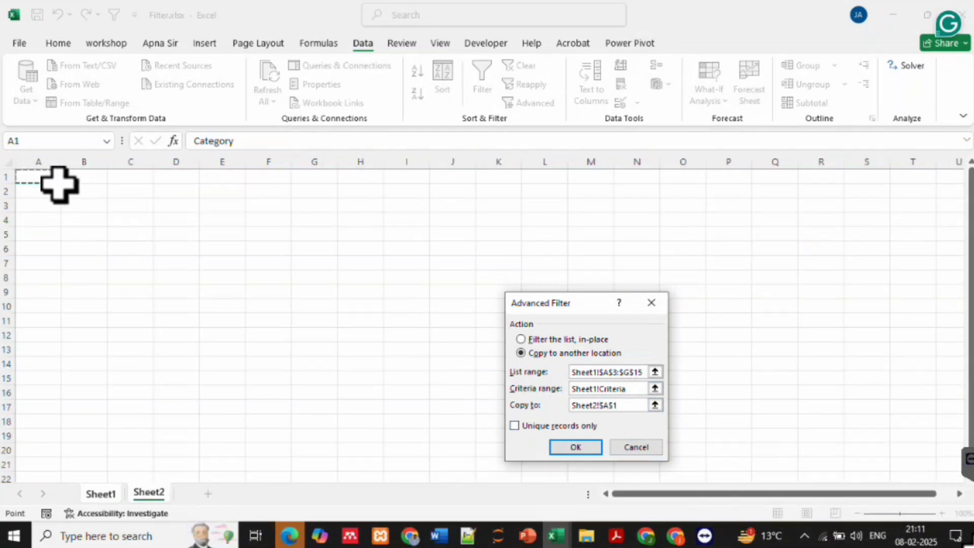
left_click(576, 446)
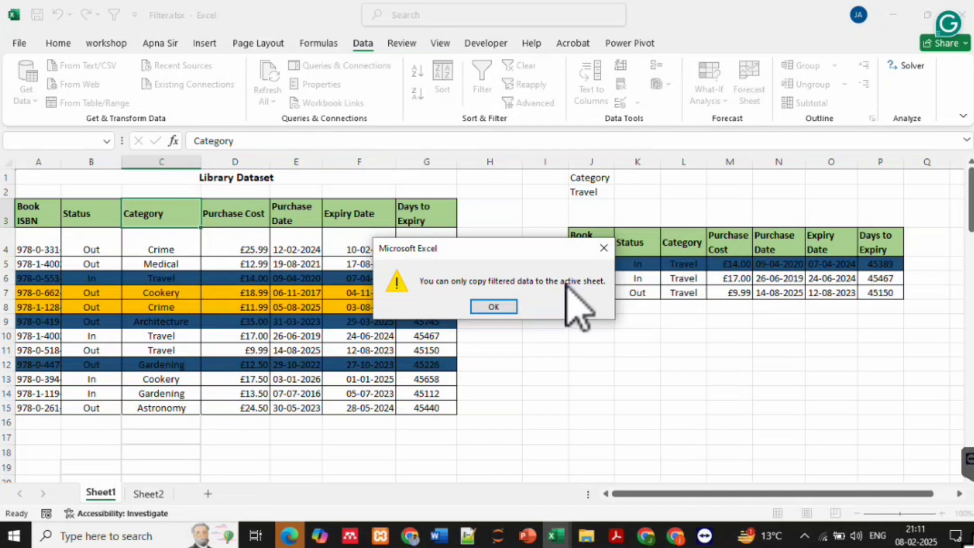
left_click(494, 307)
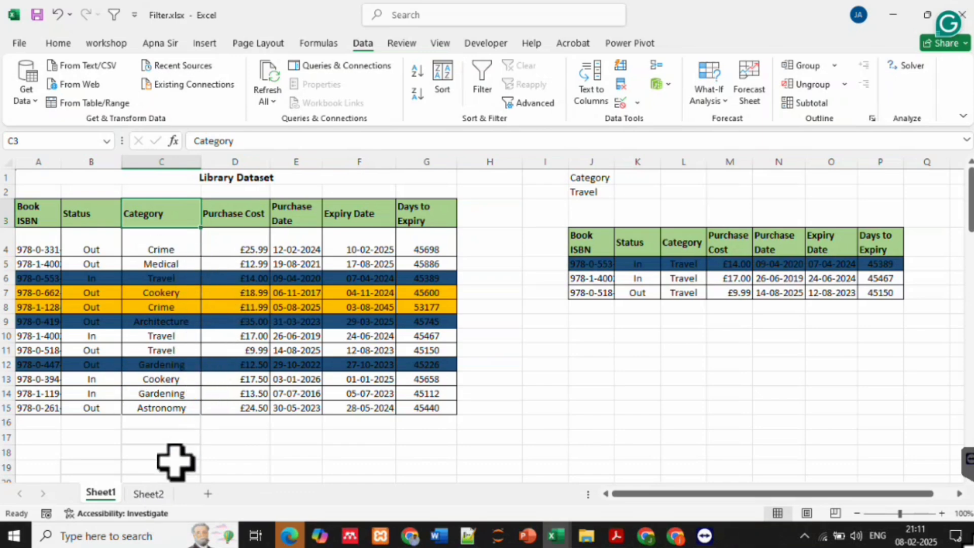
- From Sheet2, set up an Advanced Filter that copies to another location, with Sheet1!$A$3:$G$15 as its list range
left_click(149, 493)
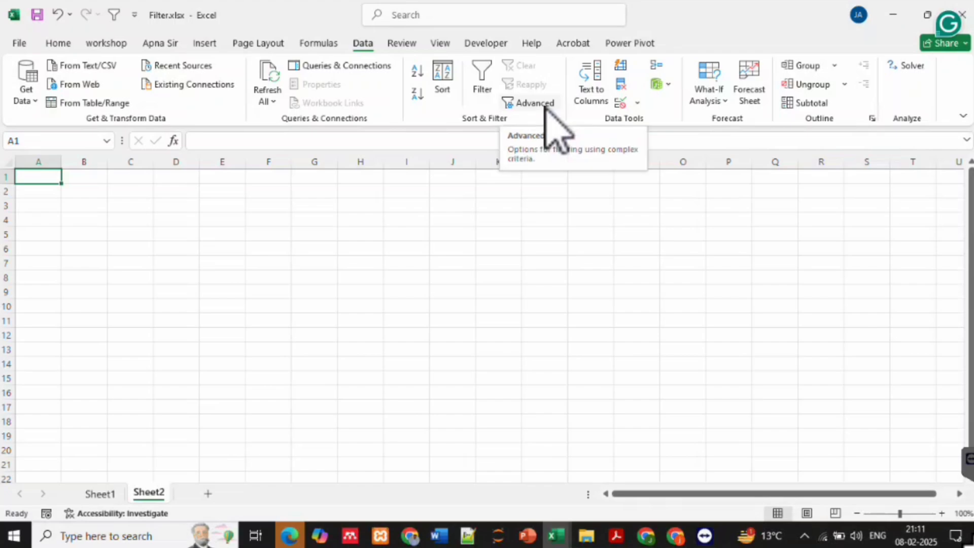
left_click(546, 106)
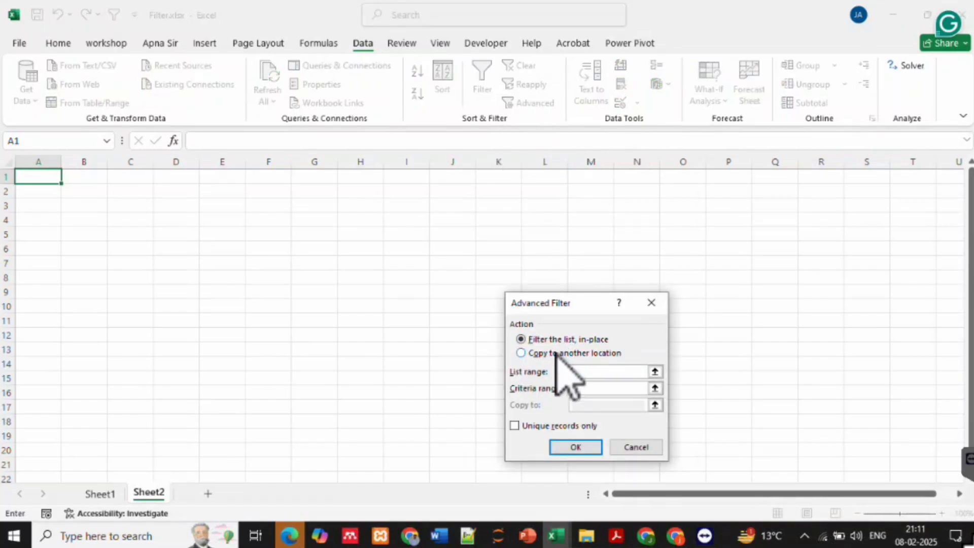
left_click(557, 354)
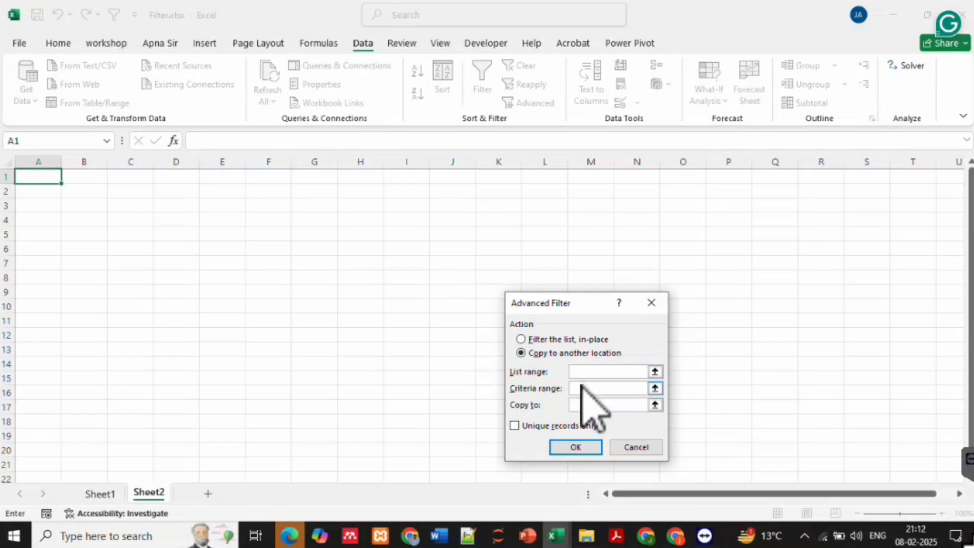
left_click(102, 493)
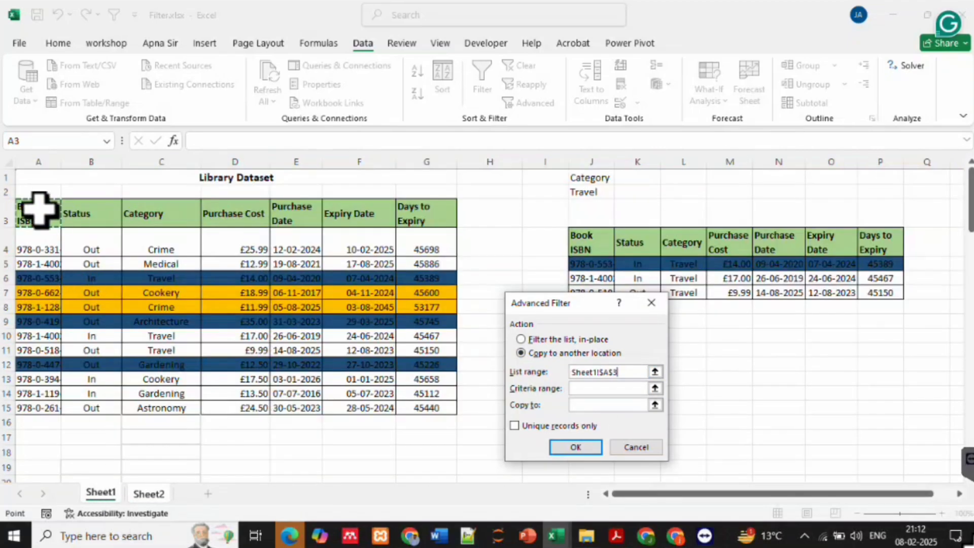
left_click_drag(40, 209, 430, 406)
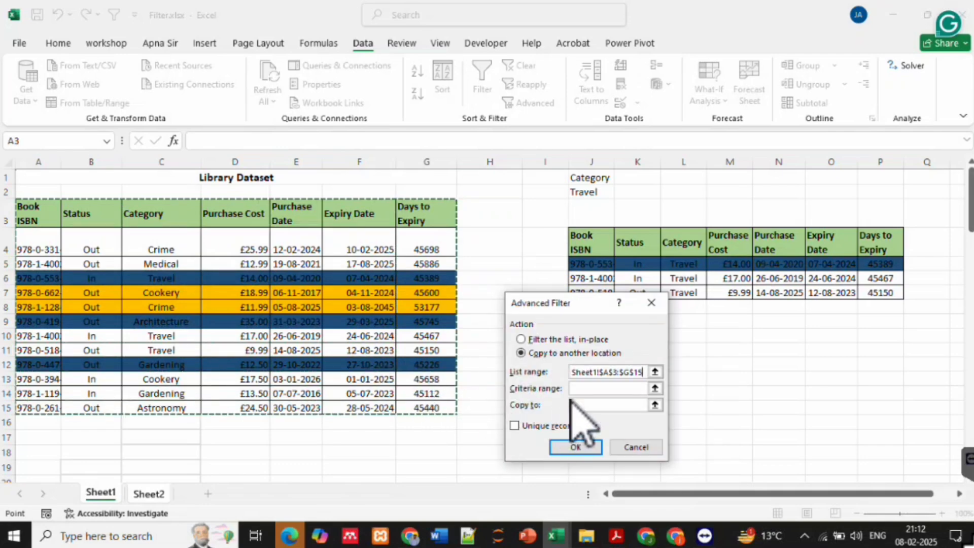
- Use Sheet1's J1:J2 as the criteria range and Sheet2!$A$1 as the copy destination, and run the Advanced Filter
left_click(592, 389)
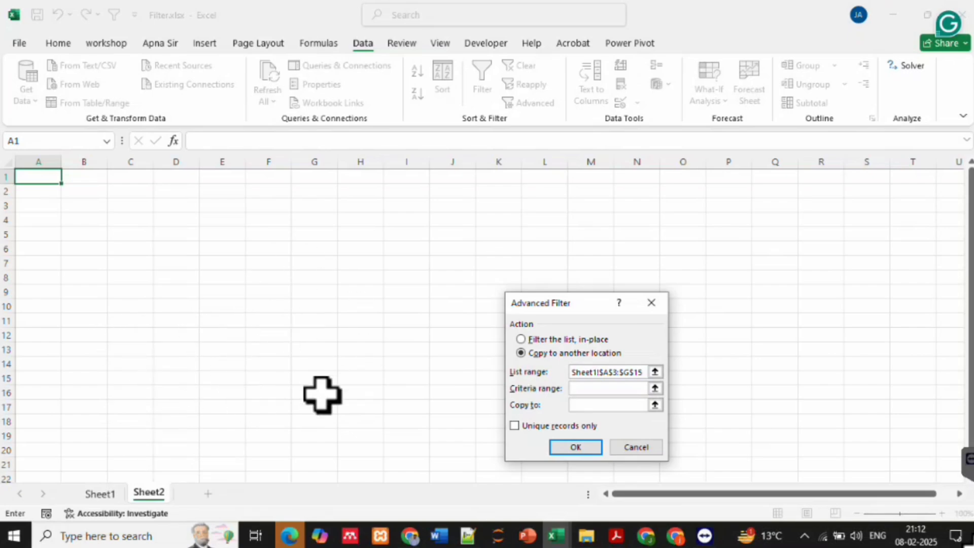
left_click(95, 495)
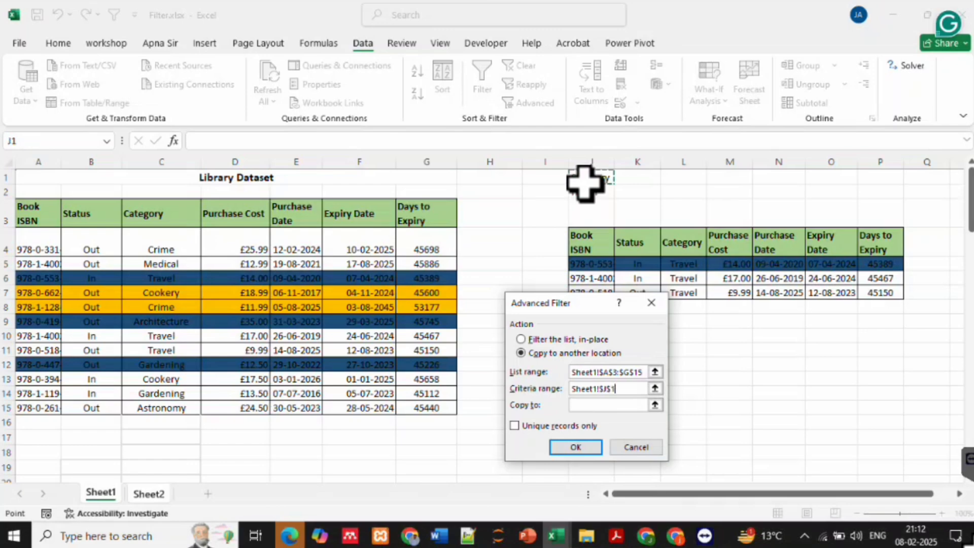
left_click_drag(585, 183, 588, 191)
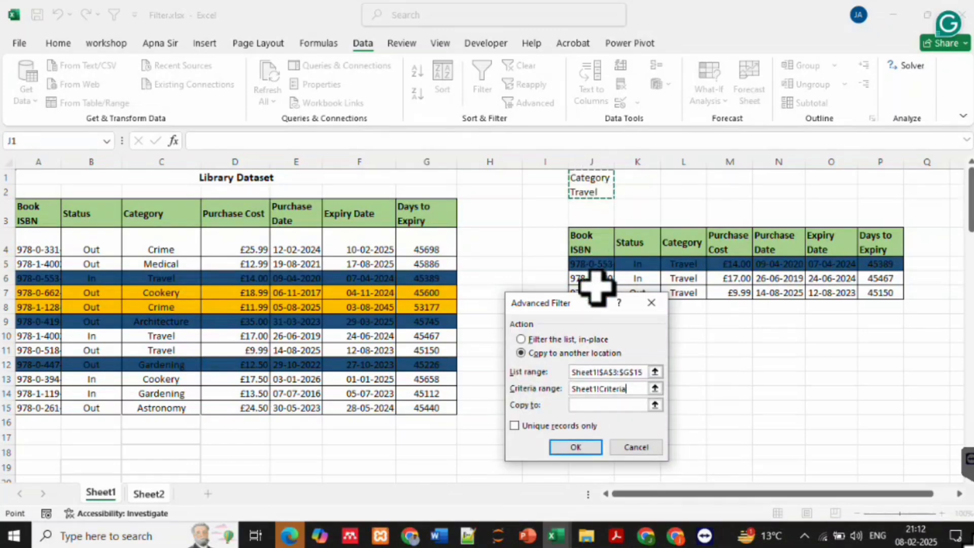
left_click(598, 404)
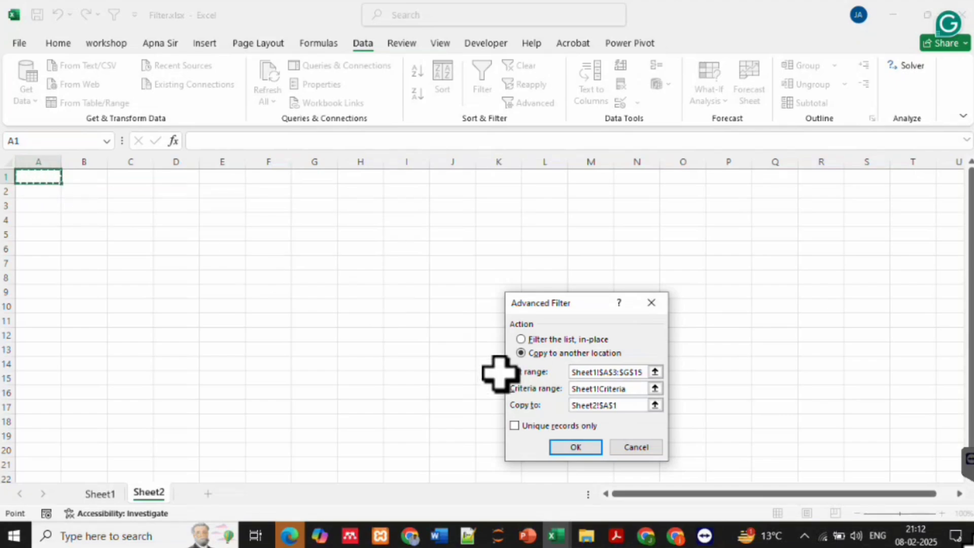
left_click(585, 452)
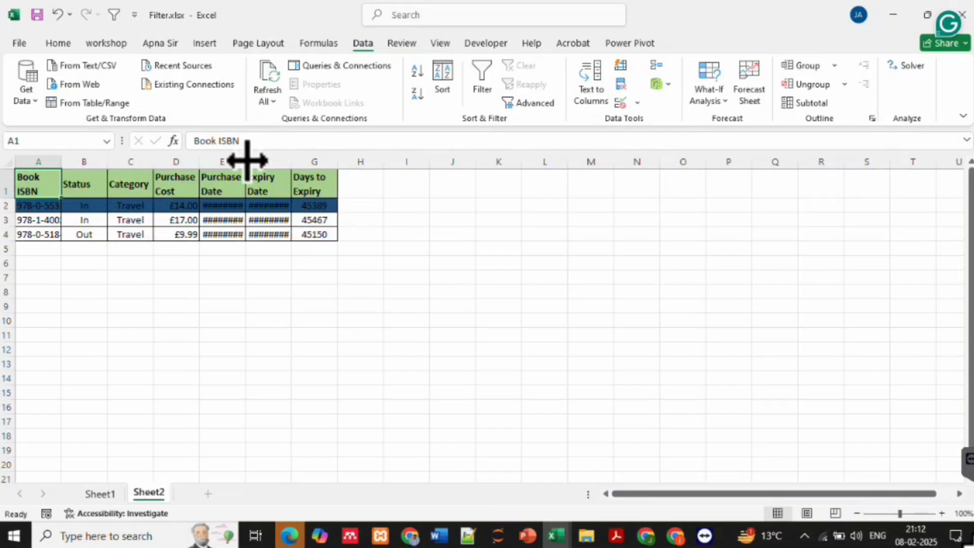
- Autofit columns E and F on Sheet2 to fit the copied Purchase Date and Expiry Date values
double_click(247, 161)
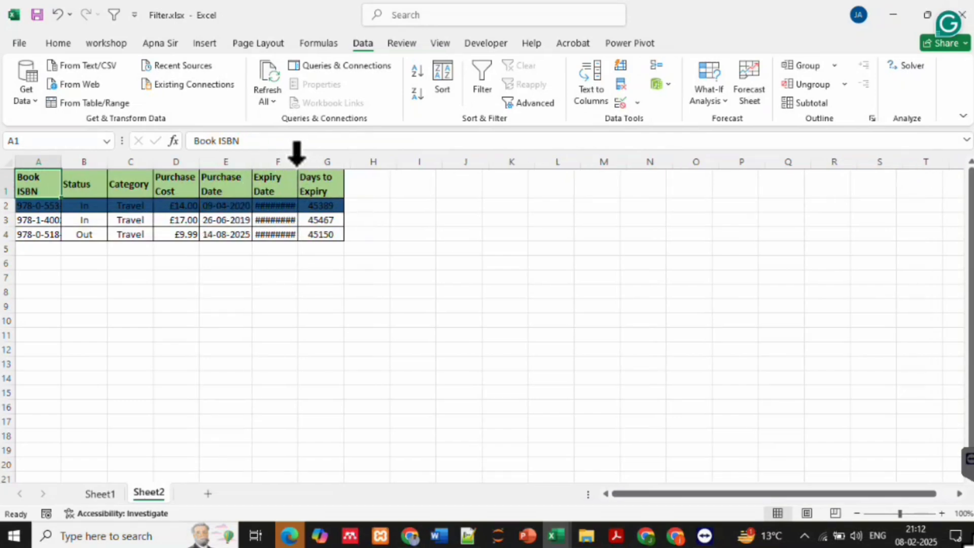
double_click(297, 162)
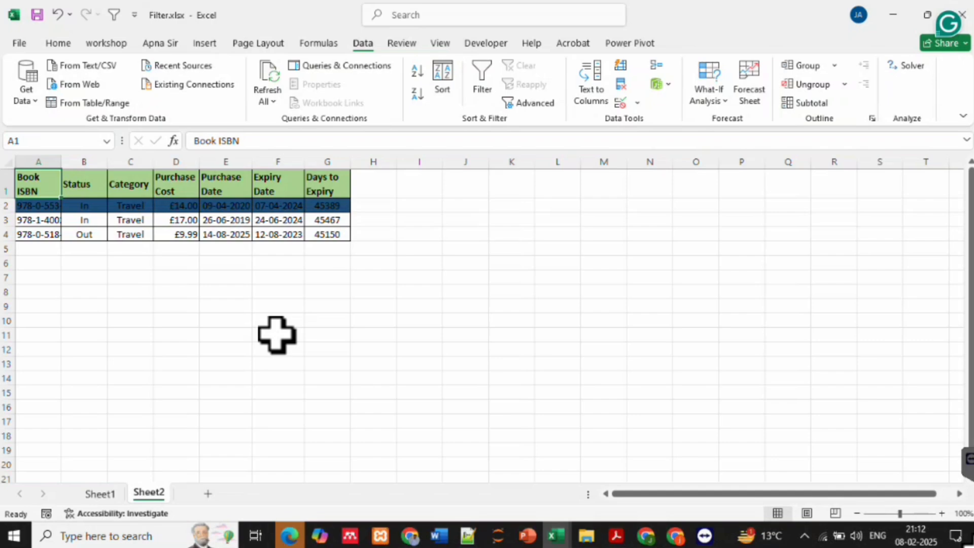
- In cell J10 of Sheet1, begin a FILTER formula with A3:G15 as its array
left_click(119, 496)
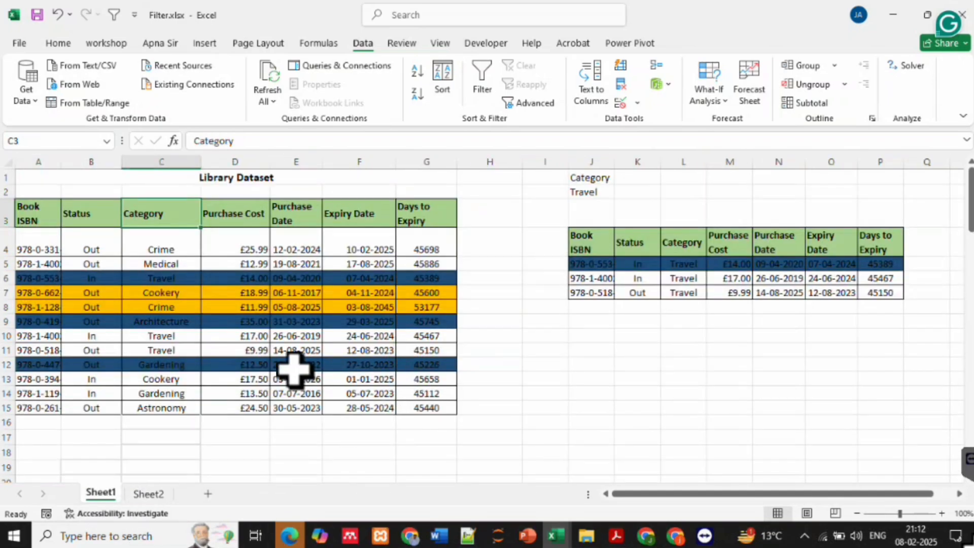
left_click(589, 338)
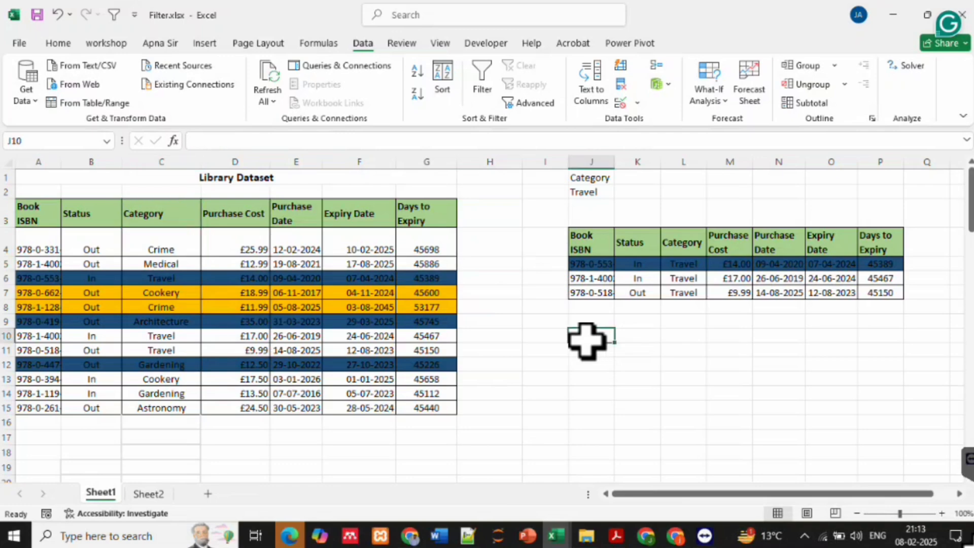
type("=")
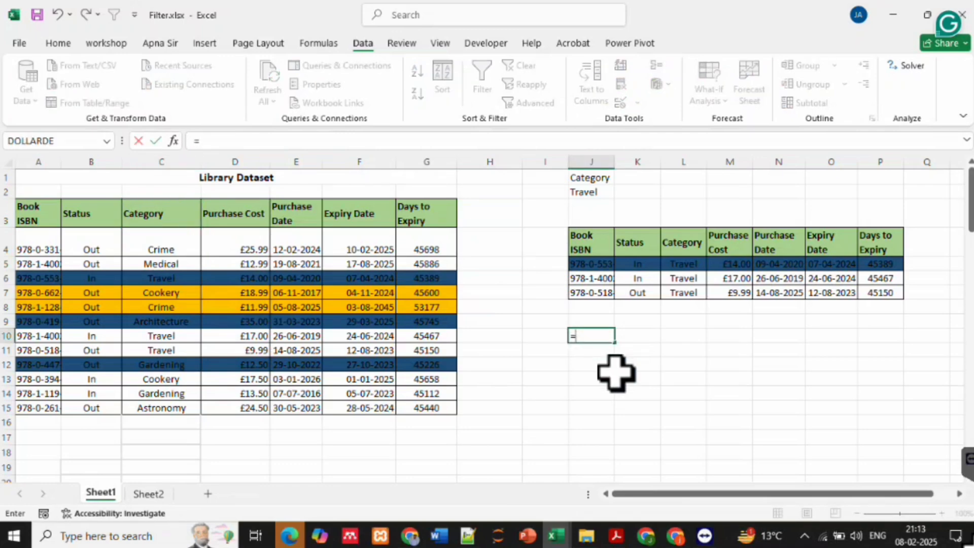
type("filte")
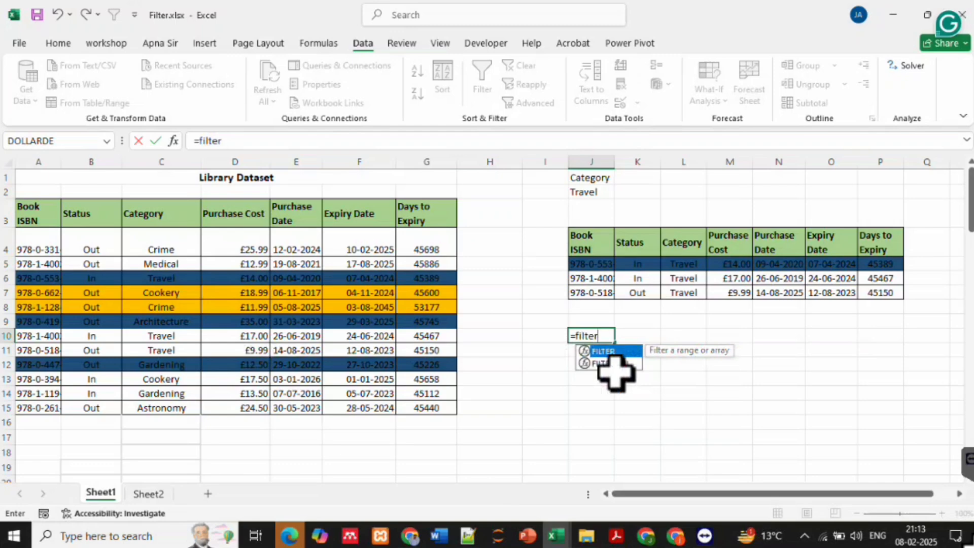
type("r")
key("Tab")
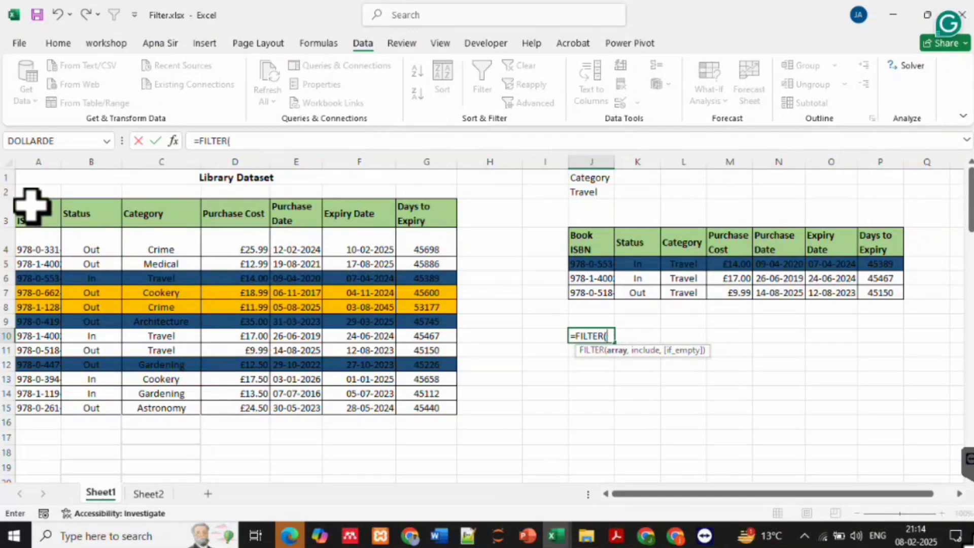
left_click_drag(32, 205, 424, 405)
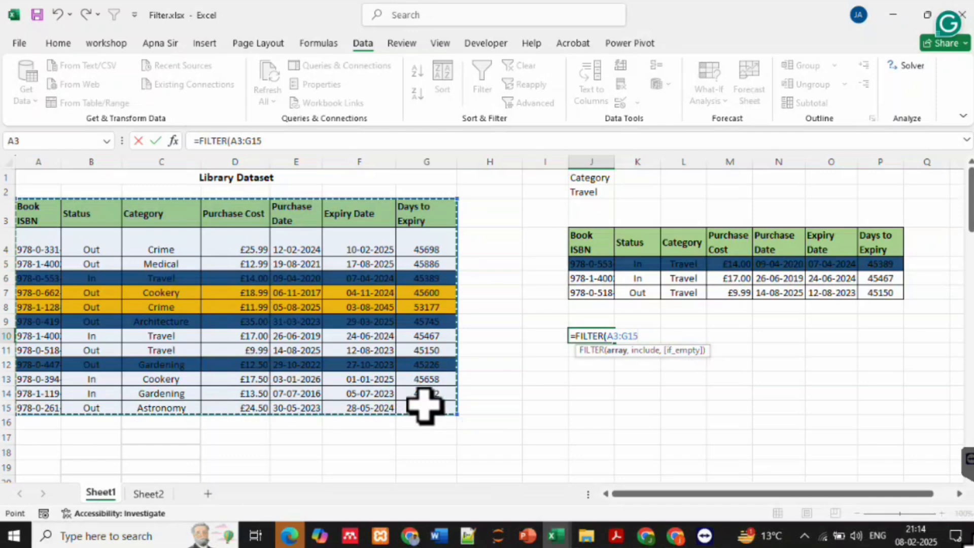
type(",")
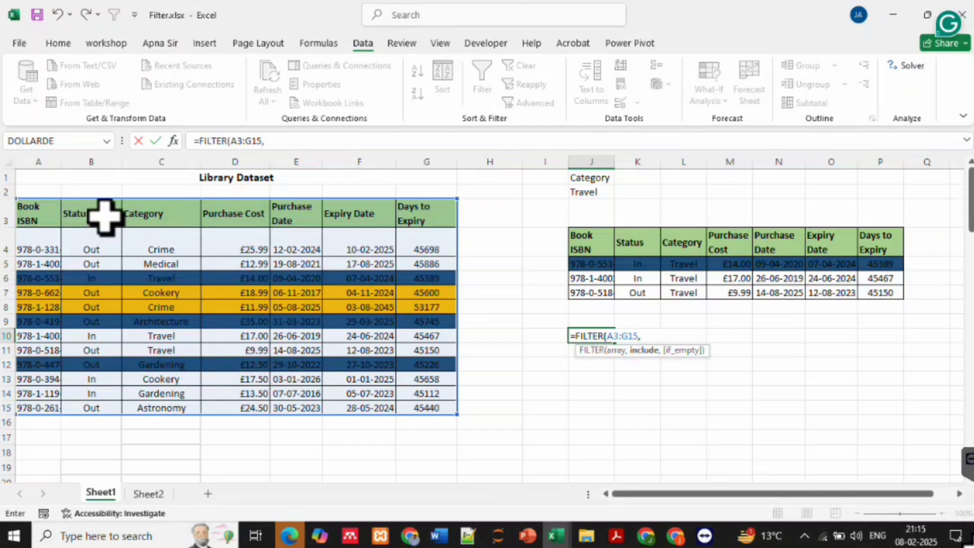
- Complete the J10 formula with the condition B3:B15="in" and the fallback text "data not found", and enter it
left_click(104, 217)
left_click_drag(105, 217, 99, 312)
left_click_drag(100, 350, 100, 403)
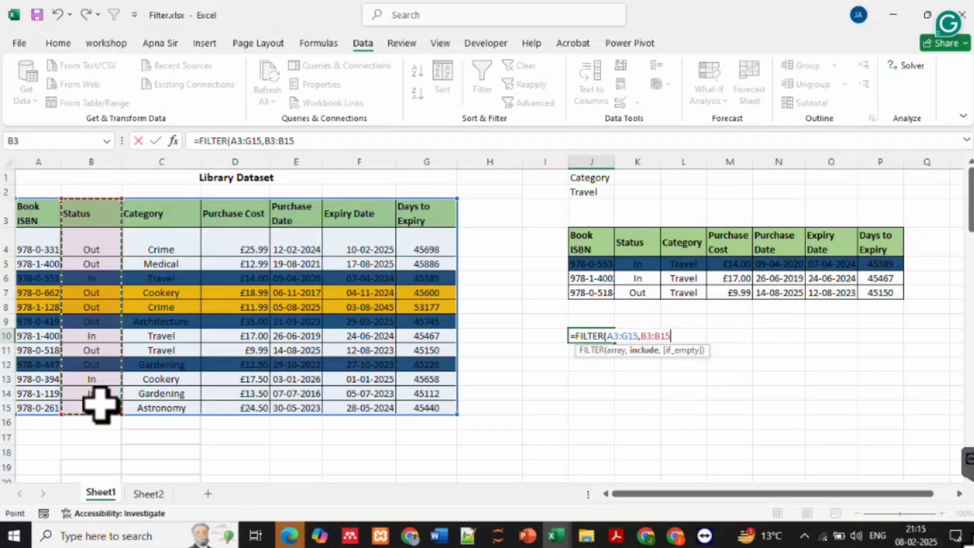
type("=\"in\",\"data not found")
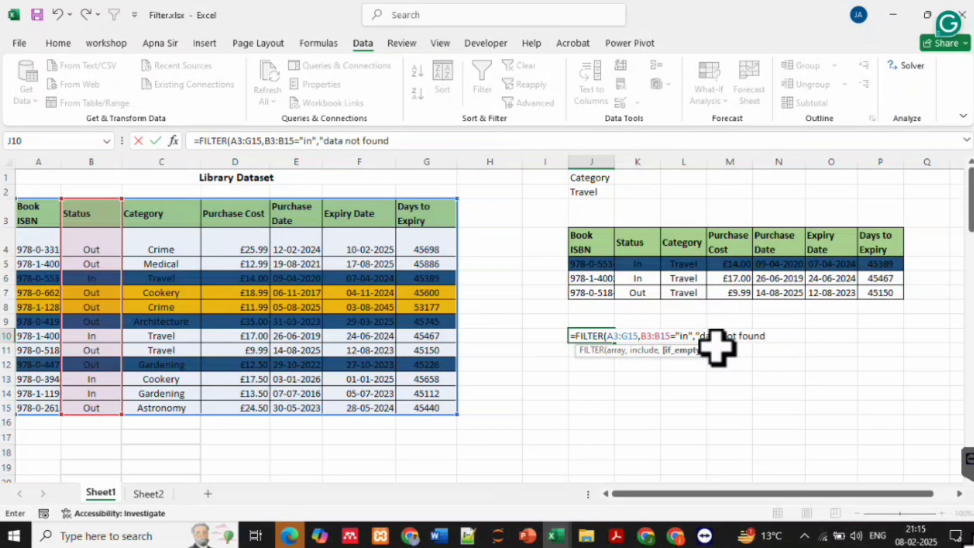
type(")")
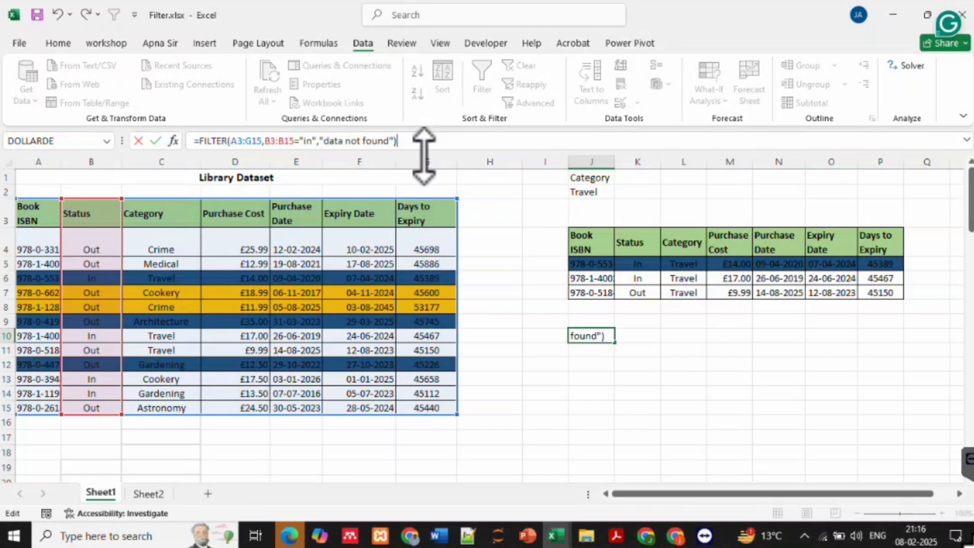
key("Return")
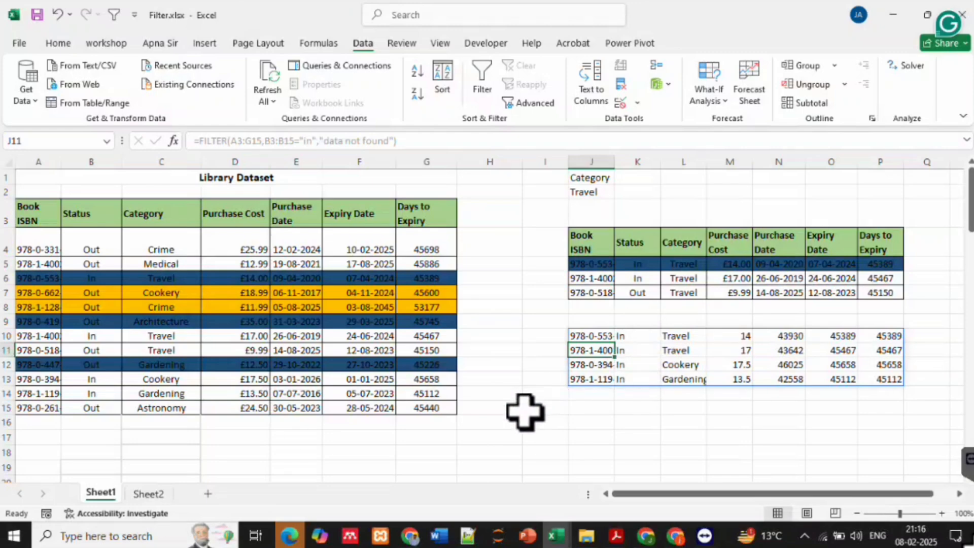
left_click(499, 433)
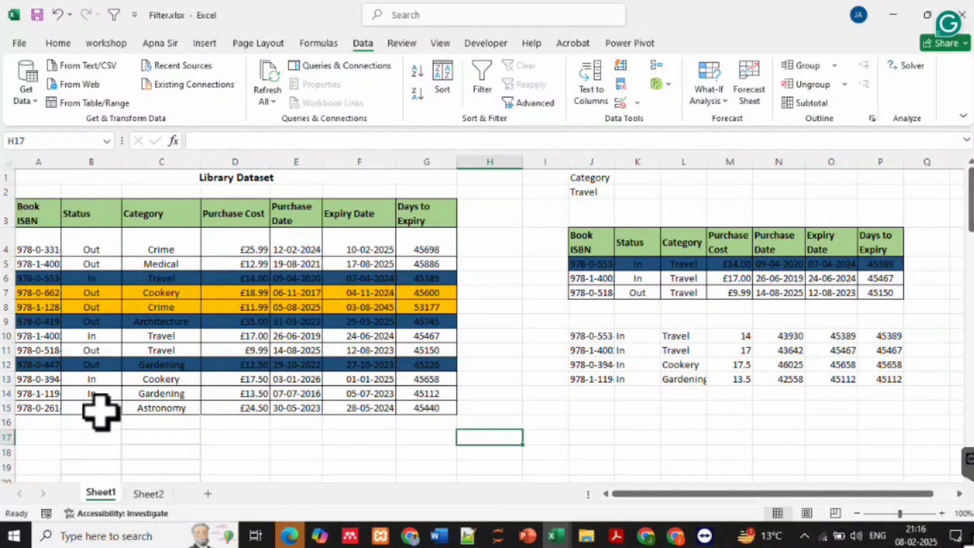
- Apply AutoFilter to the Library Dataset by the Travel value in C11, and clear the Category filter
left_click(160, 349)
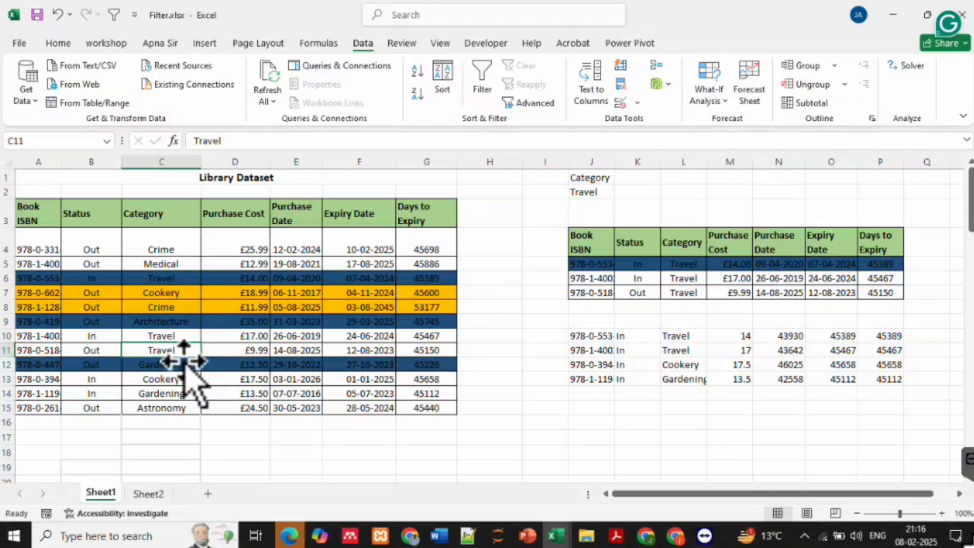
key("alt+4")
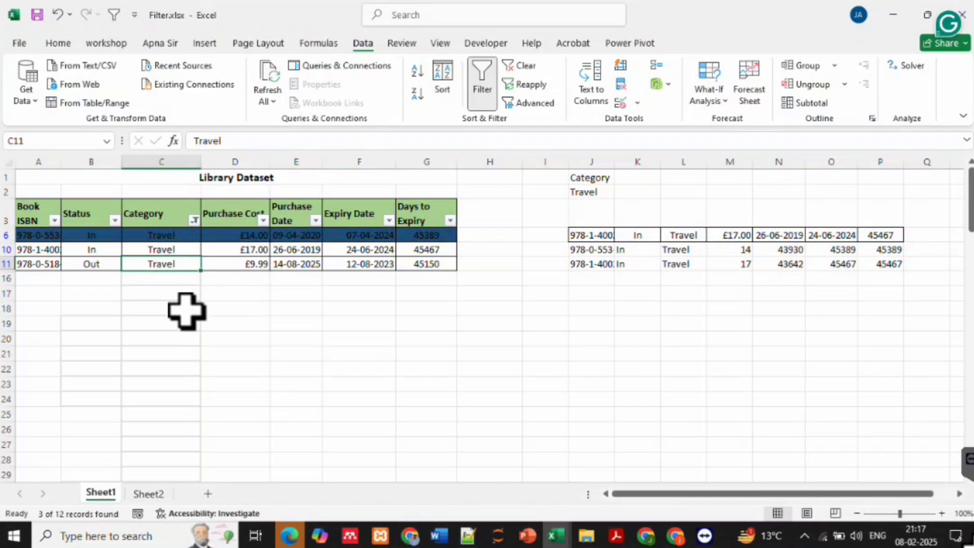
left_click(194, 220)
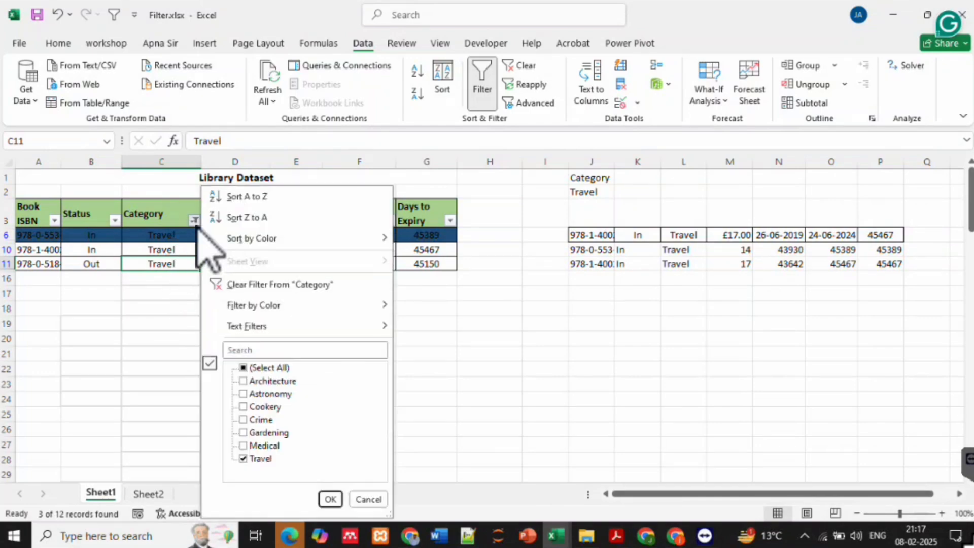
left_click(257, 287)
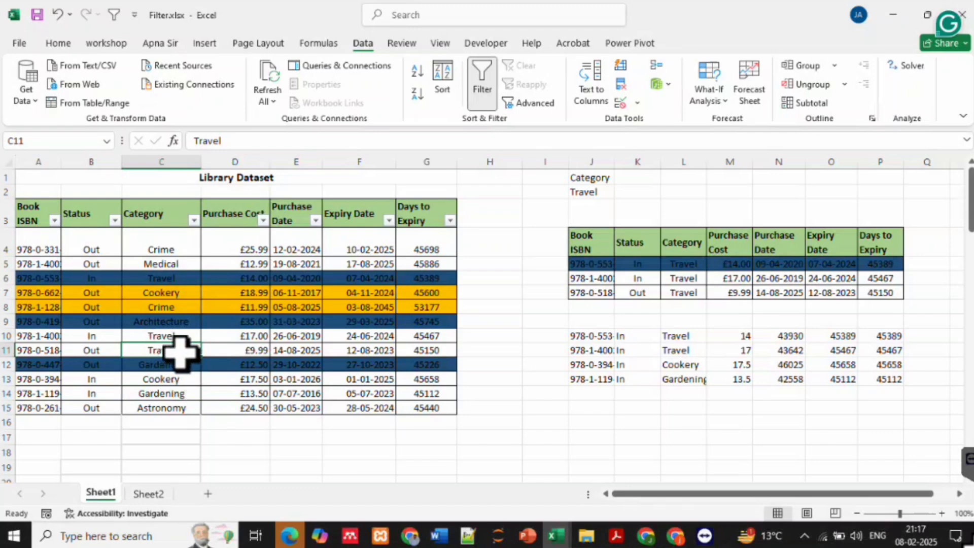
- Repeat the AutoFilter on C11's Travel value and clear the filter from Category again
key("alt+4")
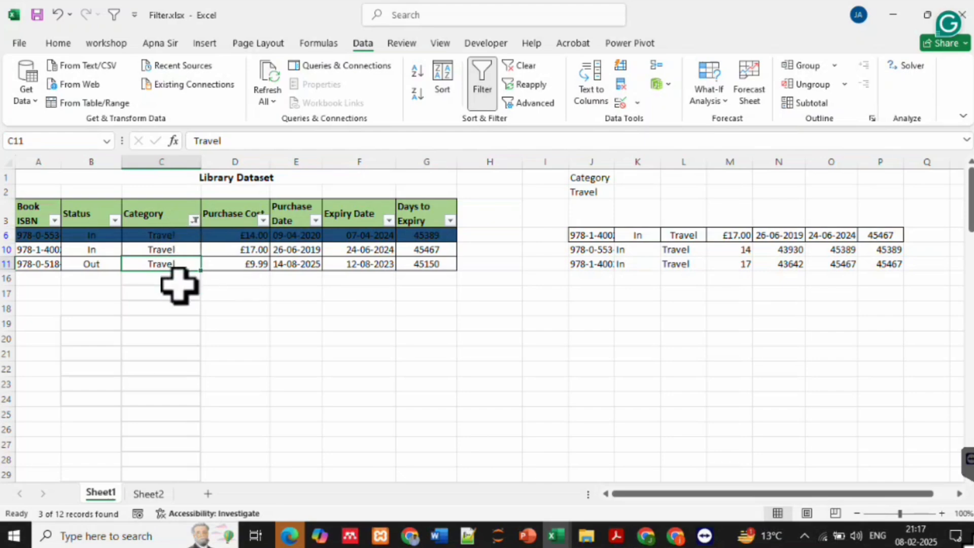
left_click(195, 220)
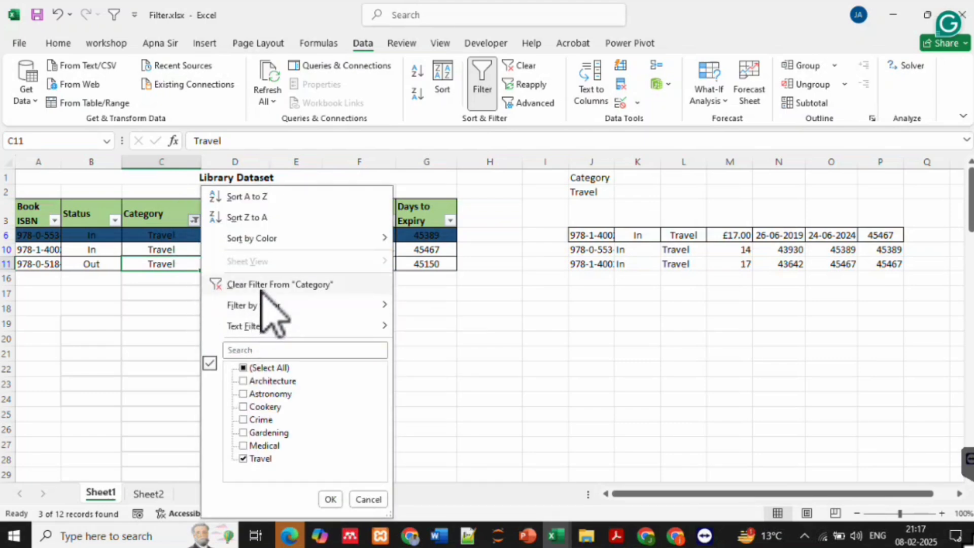
left_click(246, 285)
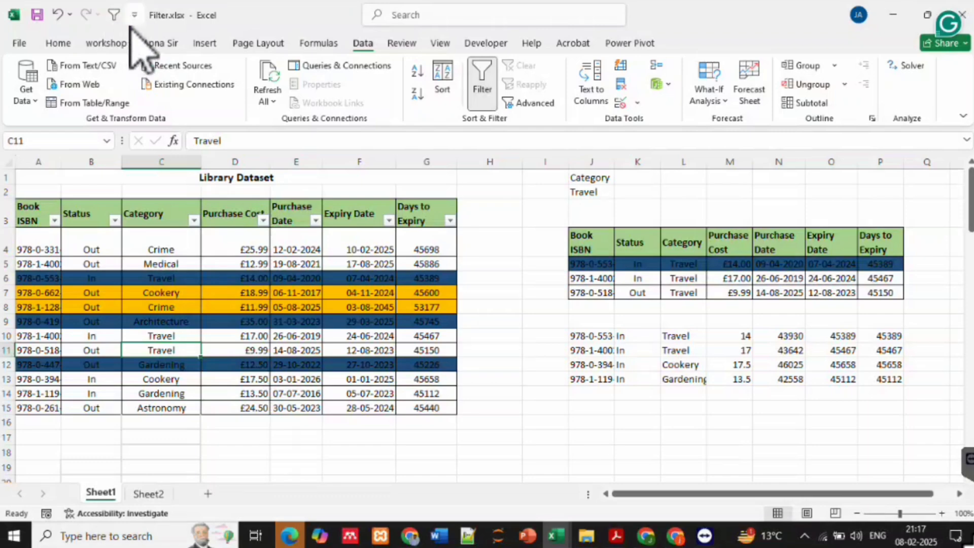
- Open the Quick Access Toolbar customization options and remove the AutoFilter command from the toolbar
right_click(197, 114)
left_click(254, 165)
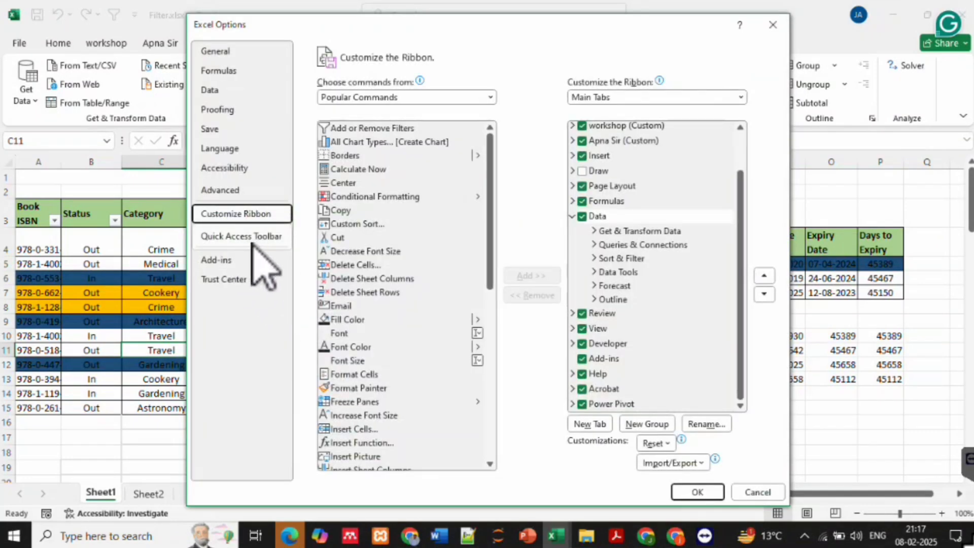
left_click(252, 243)
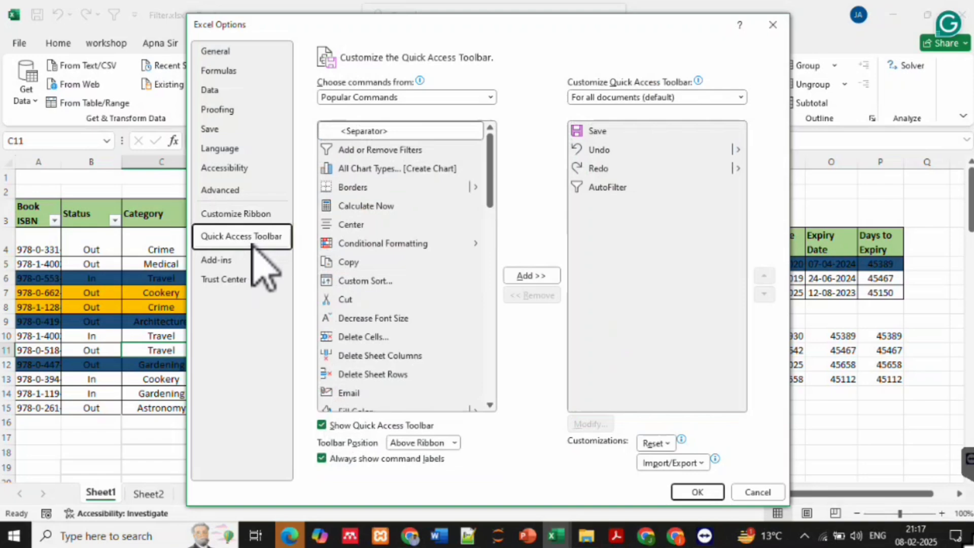
left_click(637, 193)
left_click(541, 299)
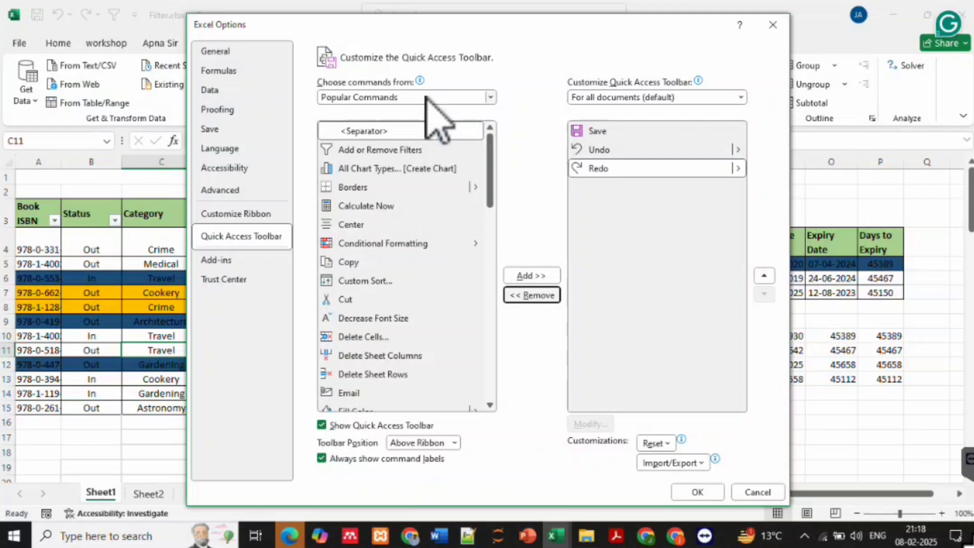
- Show All Commands, find AutoFilter, and add it to the Quick Access Toolbar
left_click(427, 97)
left_click(390, 143)
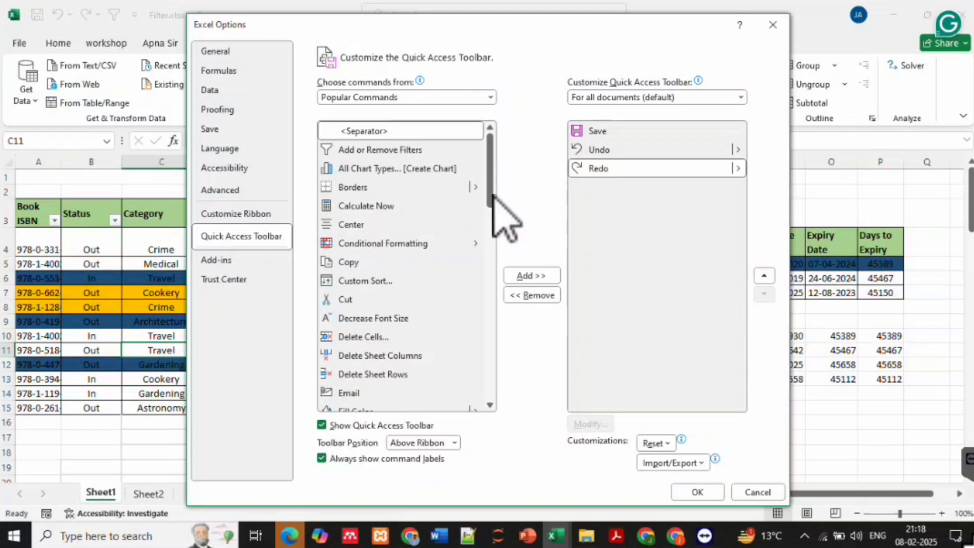
left_click(381, 227)
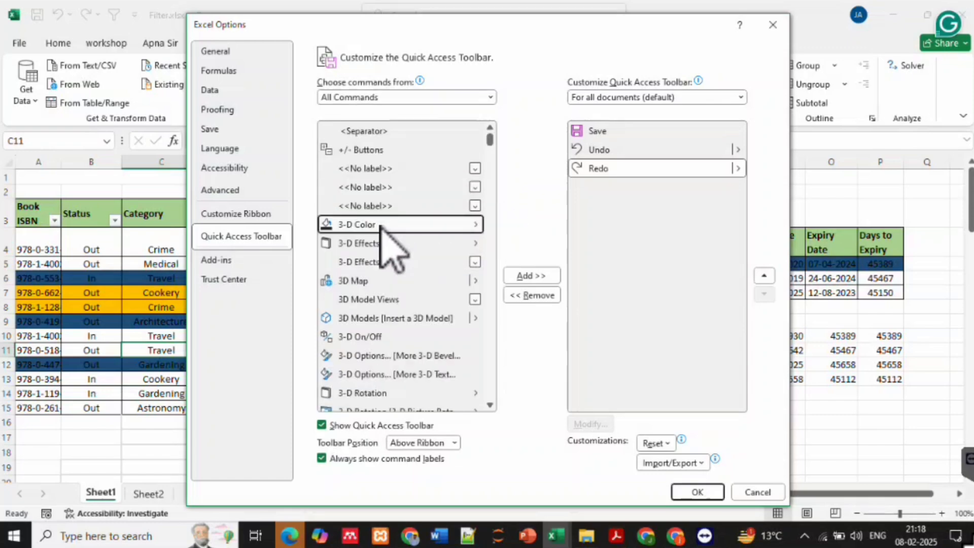
key("a")
key("u")
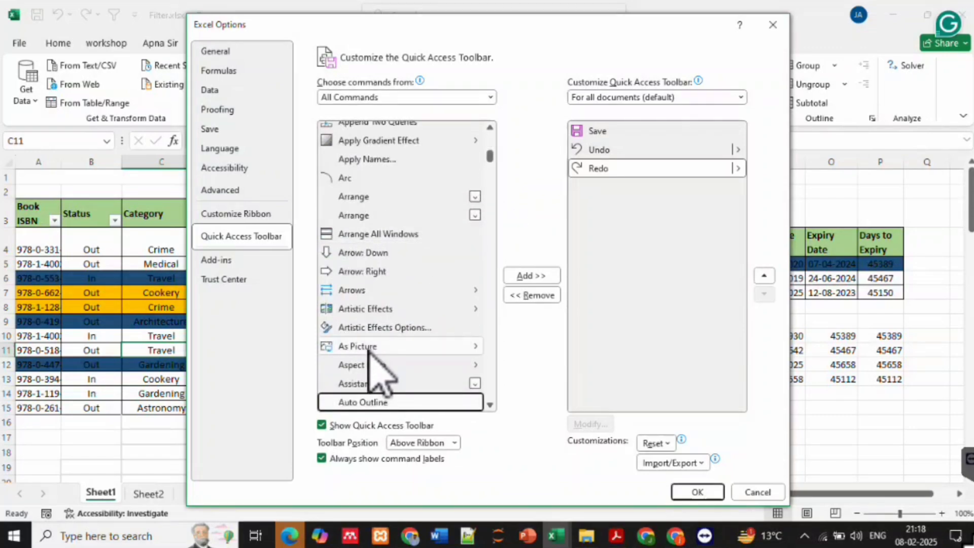
scroll(370, 355, "down", 3)
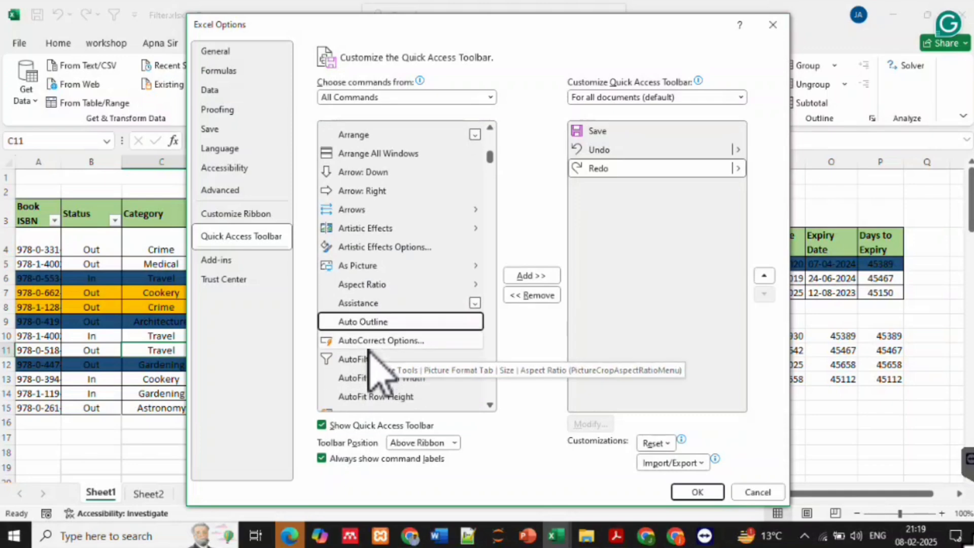
left_click(378, 361)
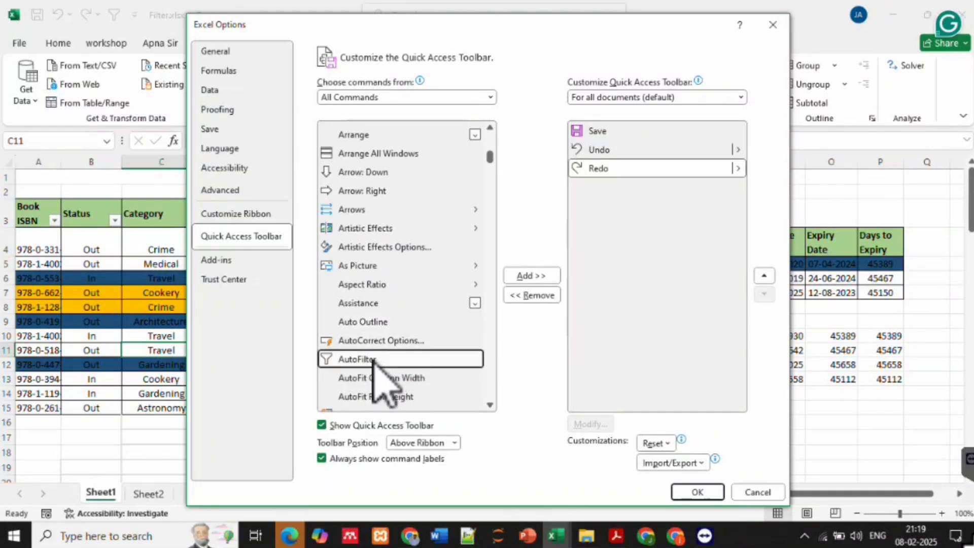
left_click(531, 275)
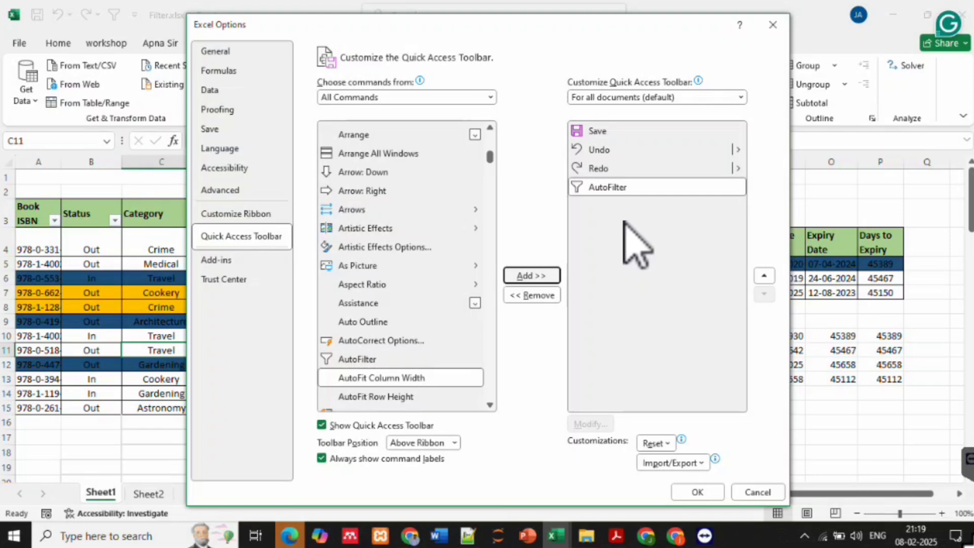